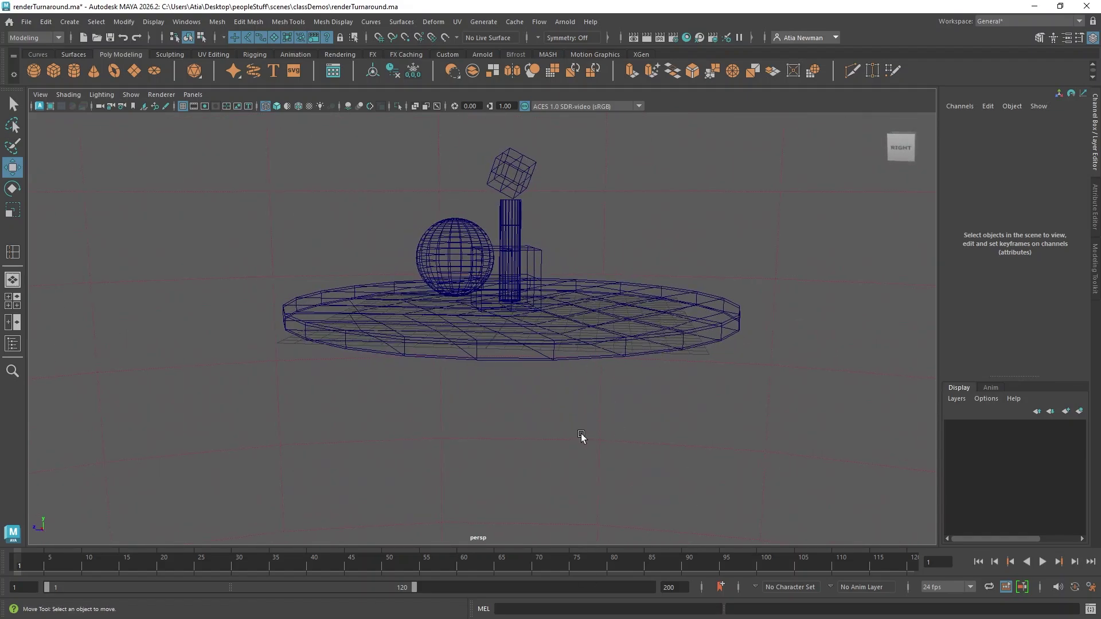
# - Switch the perspective view from wireframe to shaded display with texture maps, leaving nothing selected
pyautogui.keyDown('alt'); pyautogui.moveTo(479, 418); pyautogui.dragTo(695, 406); pyautogui.keyUp('alt')
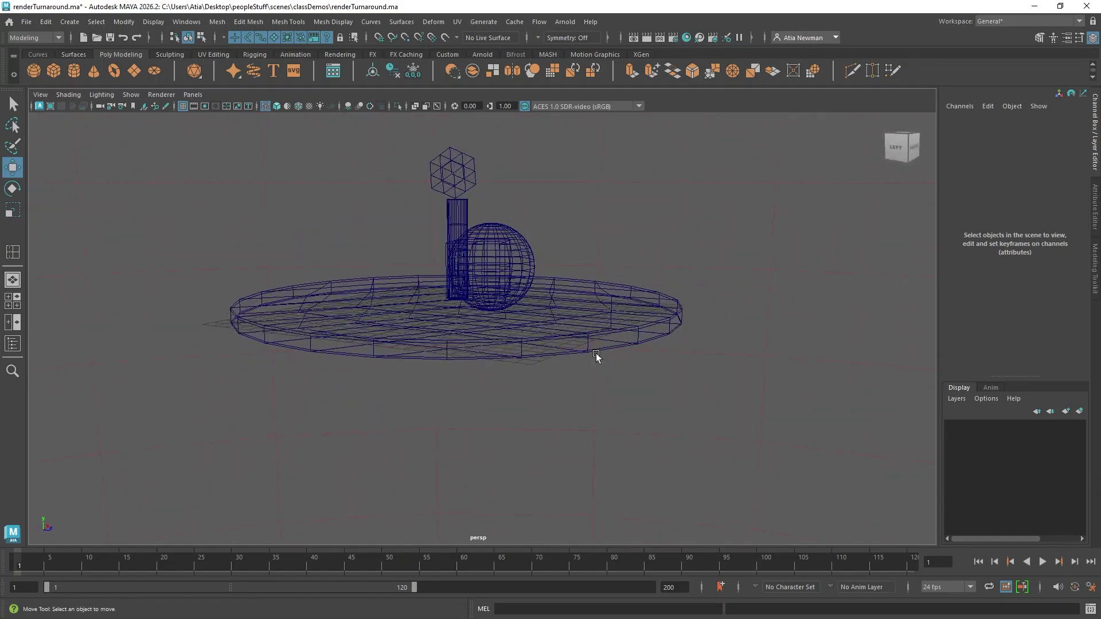
pyautogui.keyDown('alt'); pyautogui.moveTo(614, 372); pyautogui.dragTo(623, 423); pyautogui.keyUp('alt')
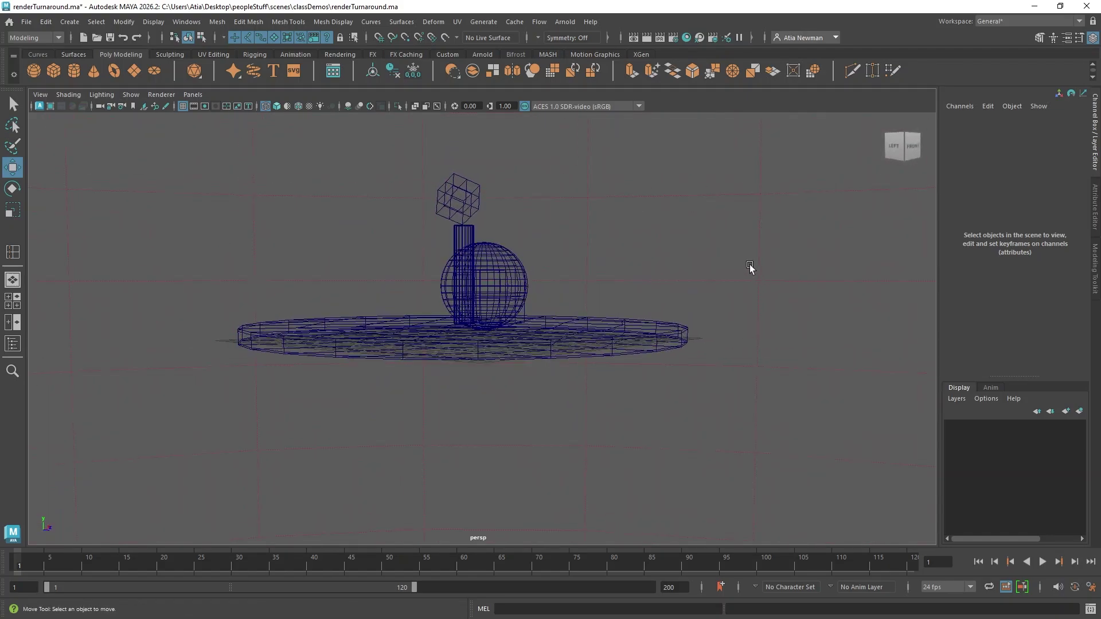
pyautogui.moveTo(756, 295); pyautogui.dragTo(755, 361)
pyautogui.scroll(-6, 772, 323)
pyautogui.scroll(7, 772, 324)
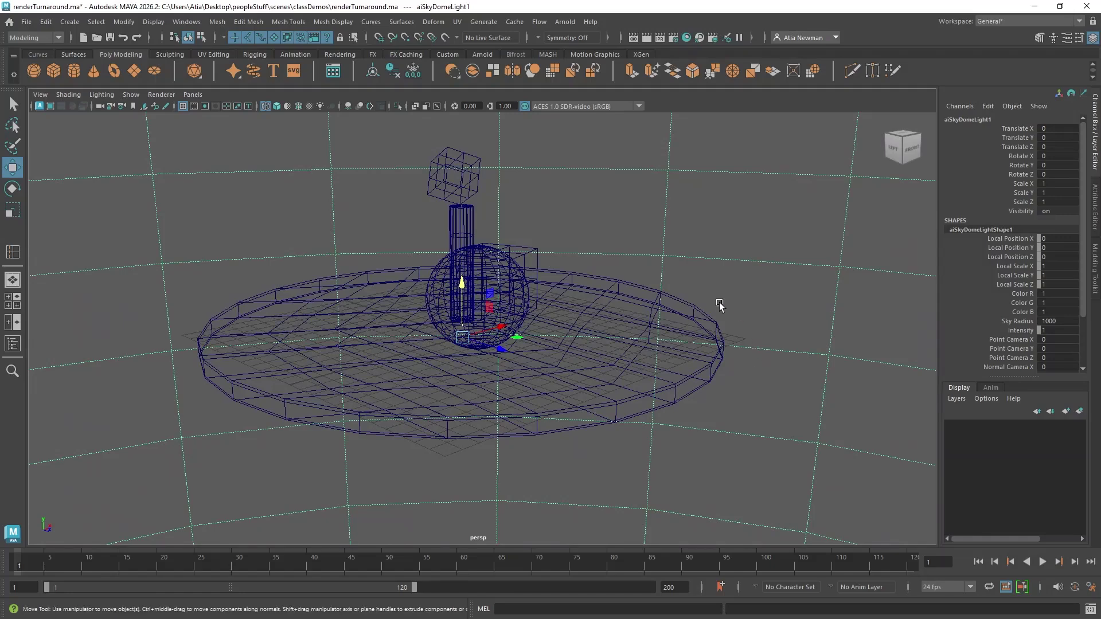
pyautogui.keyDown('alt'); pyautogui.moveTo(720, 308); pyautogui.dragTo(744, 328); pyautogui.keyUp('alt')
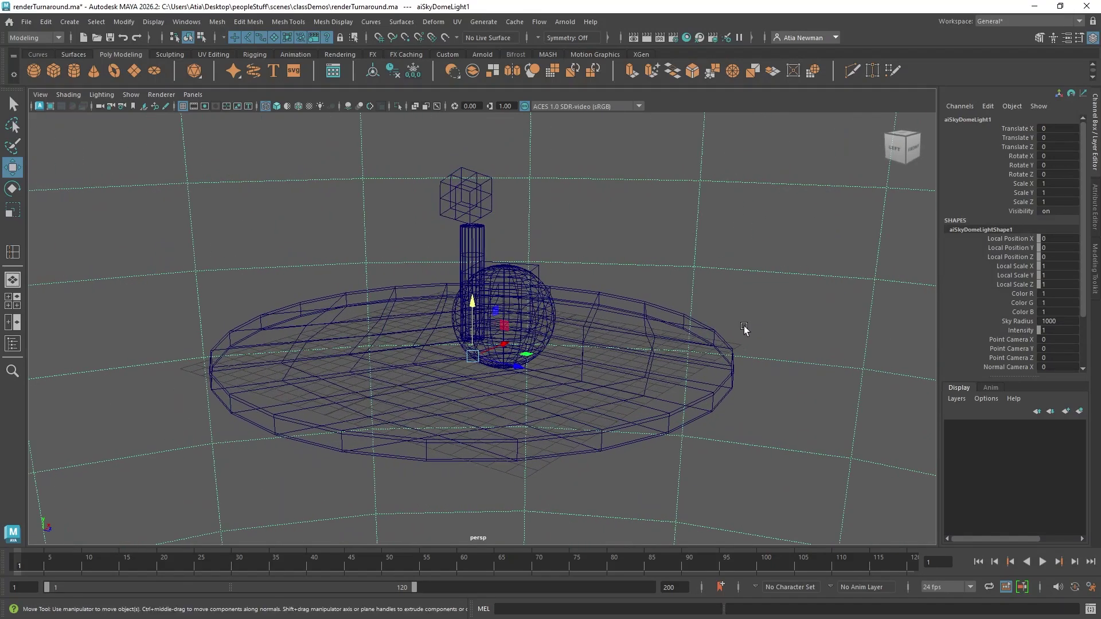
pyautogui.press('6')
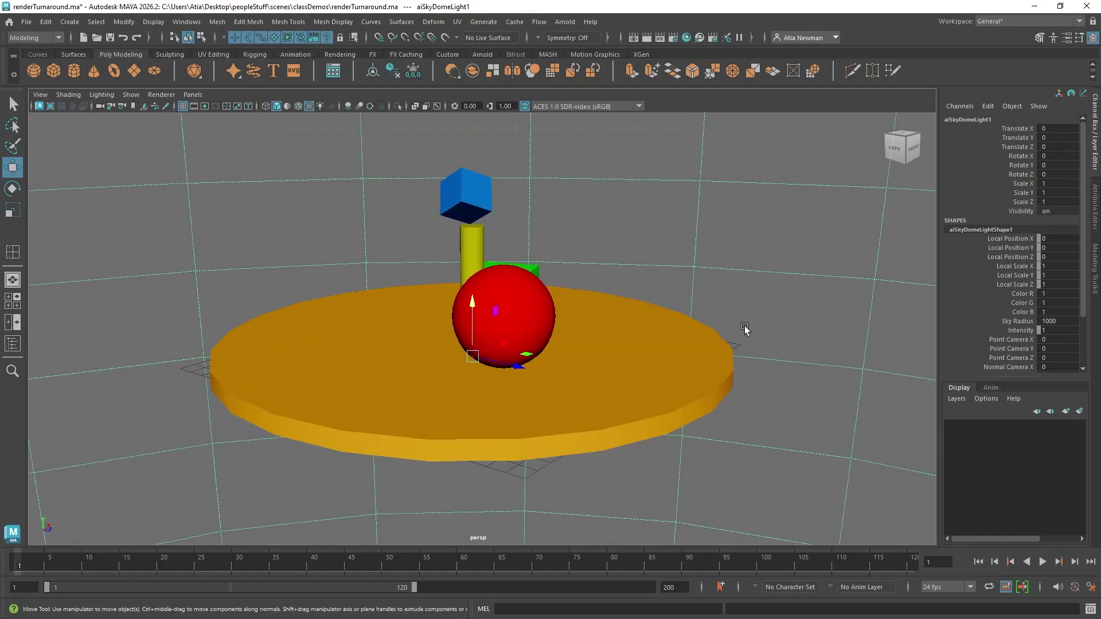
pyautogui.press('4')
pyautogui.click(806, 417)
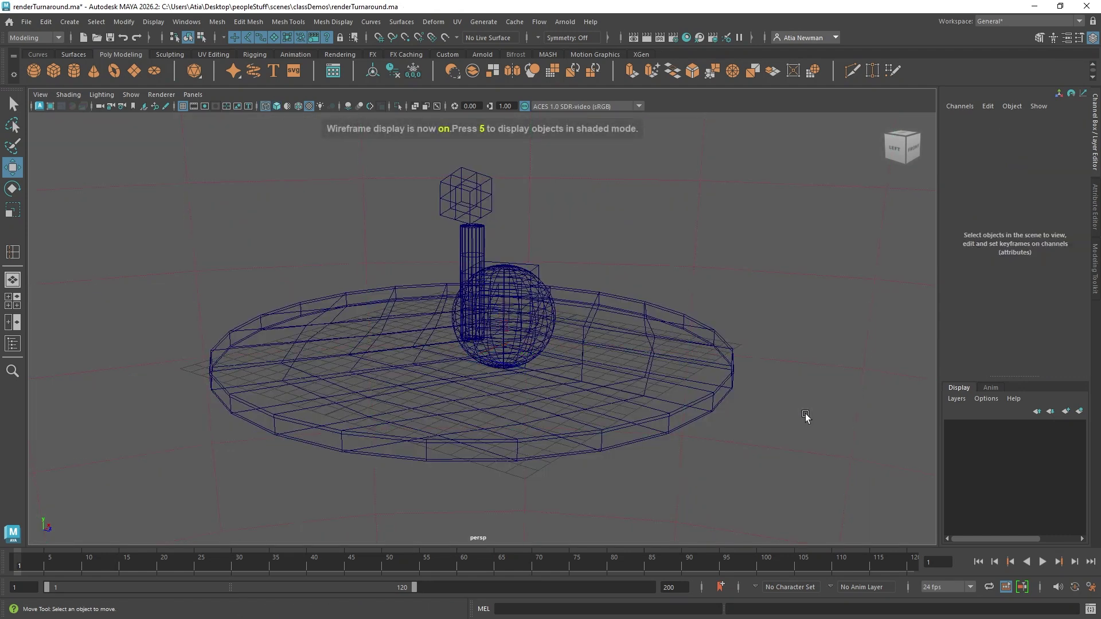
pyautogui.press('6')
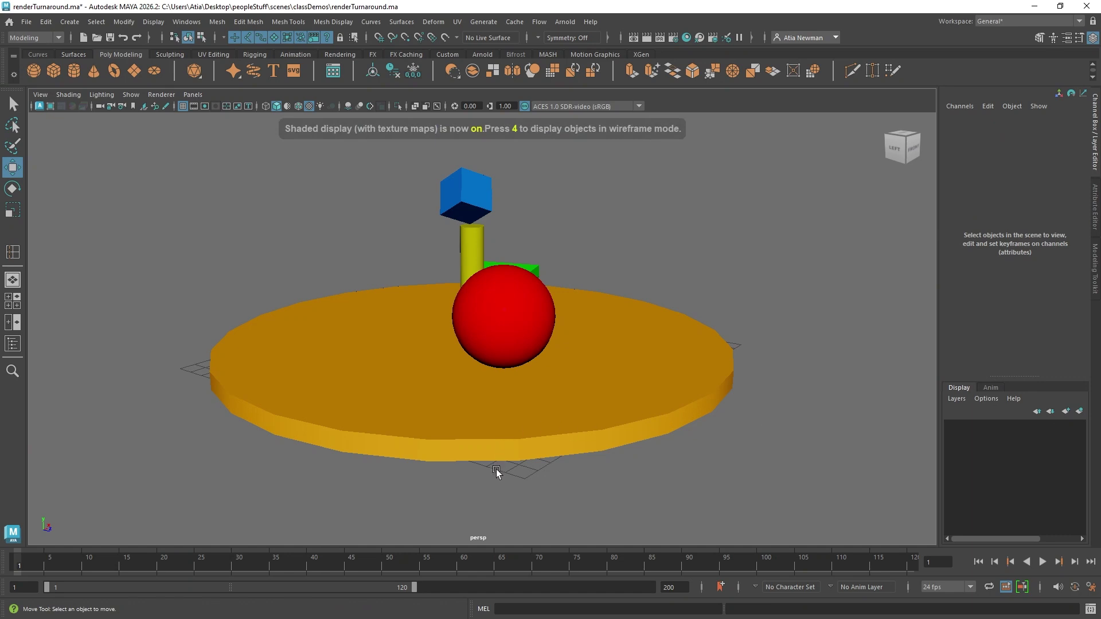
# - Render a test image of the scene from the perspective camera in Arnold RenderView and close the render window
pyautogui.moveTo(474, 489)
pyautogui.keyDown('alt'); pyautogui.mouseDown()
pyautogui.moveTo(781, 483)
pyautogui.moveTo(858, 503)
pyautogui.moveTo(776, 493)
pyautogui.mouseUp(); pyautogui.keyUp('alt')
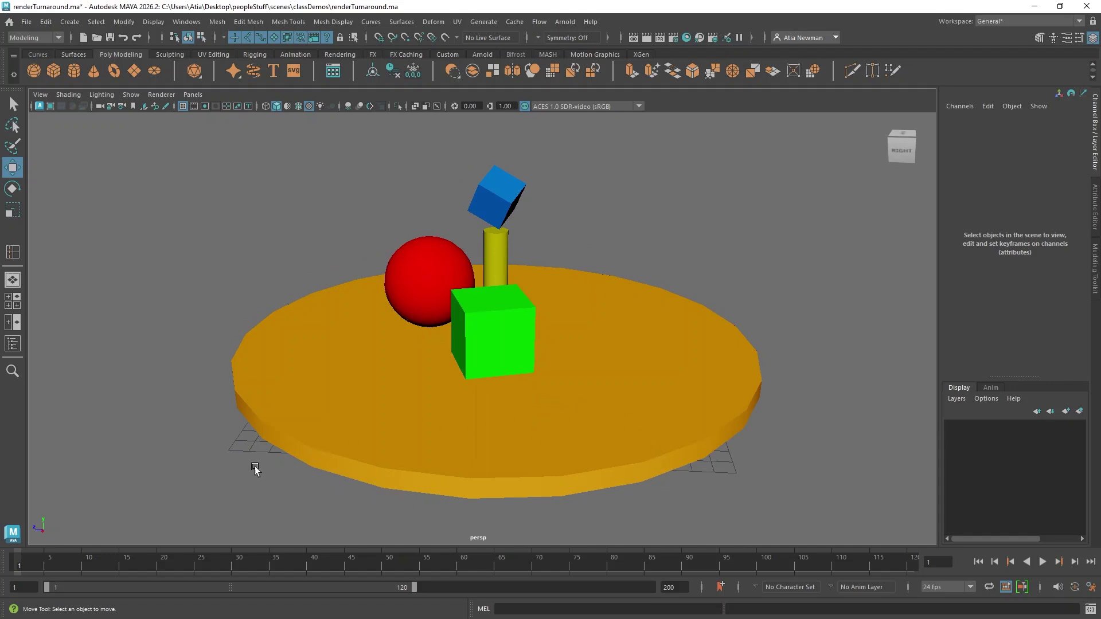
pyautogui.keyDown('alt'); pyautogui.moveTo(229, 458); pyautogui.dragTo(294, 467); pyautogui.keyUp('alt')
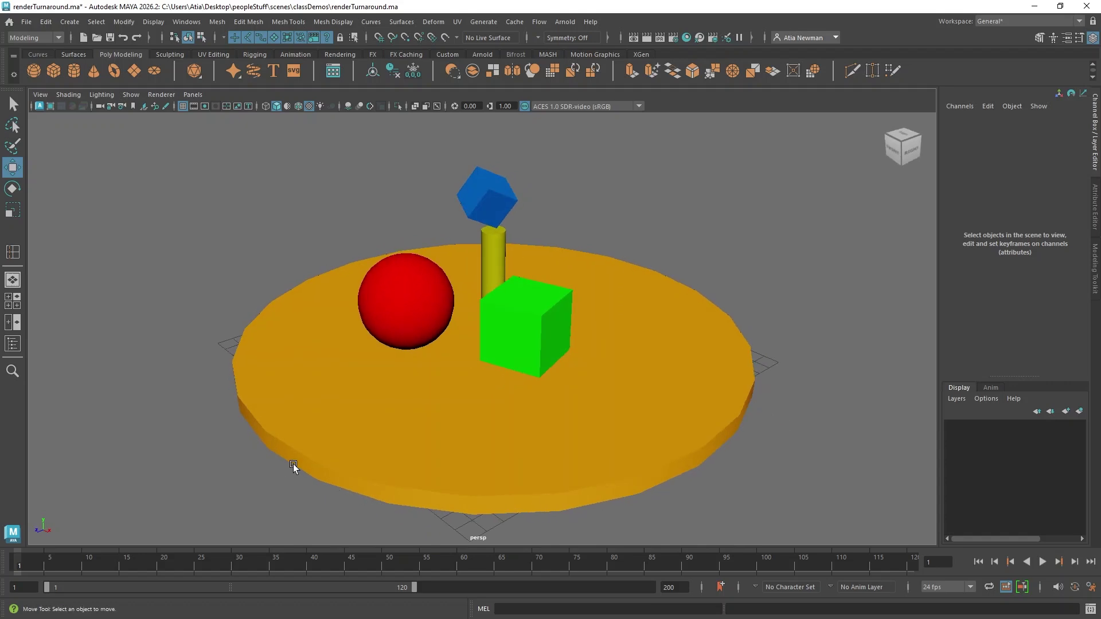
pyautogui.click(563, 23)
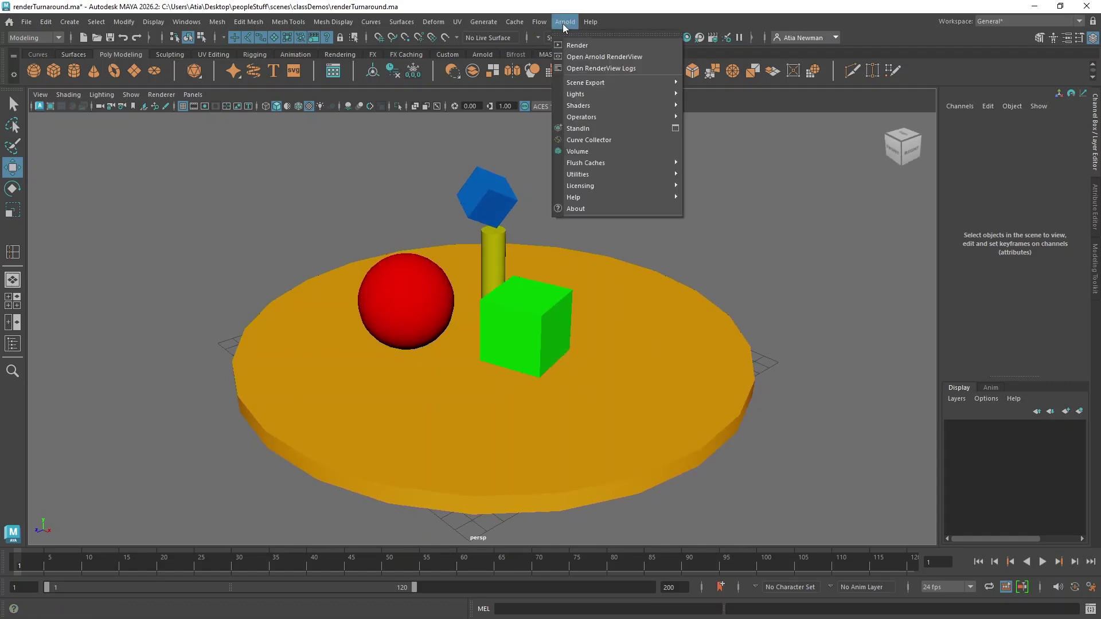
pyautogui.click(573, 55)
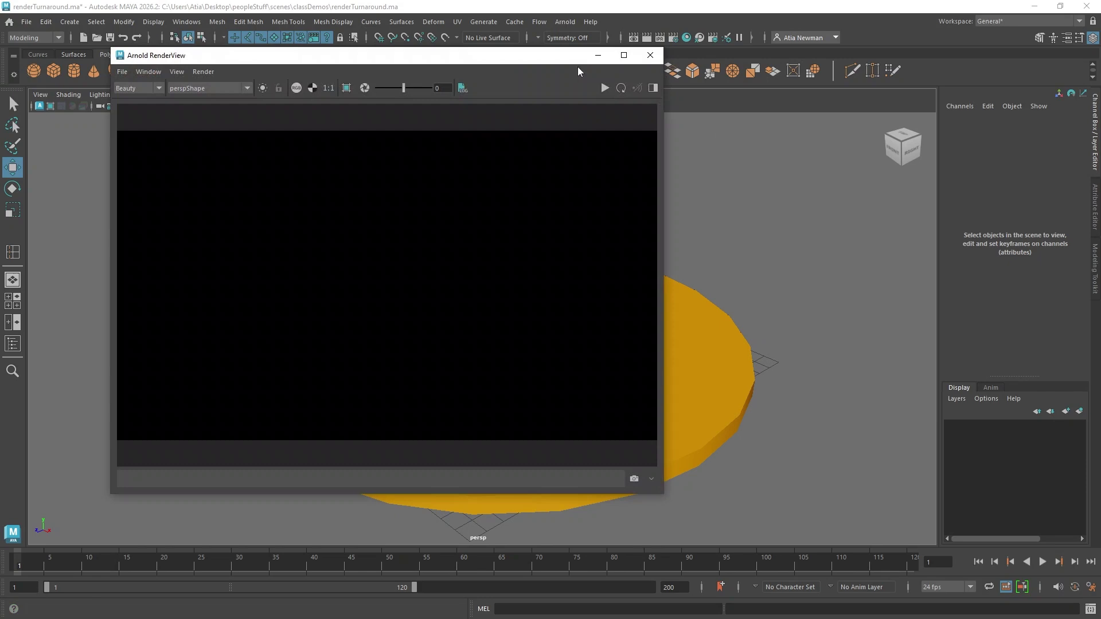
pyautogui.click(604, 88)
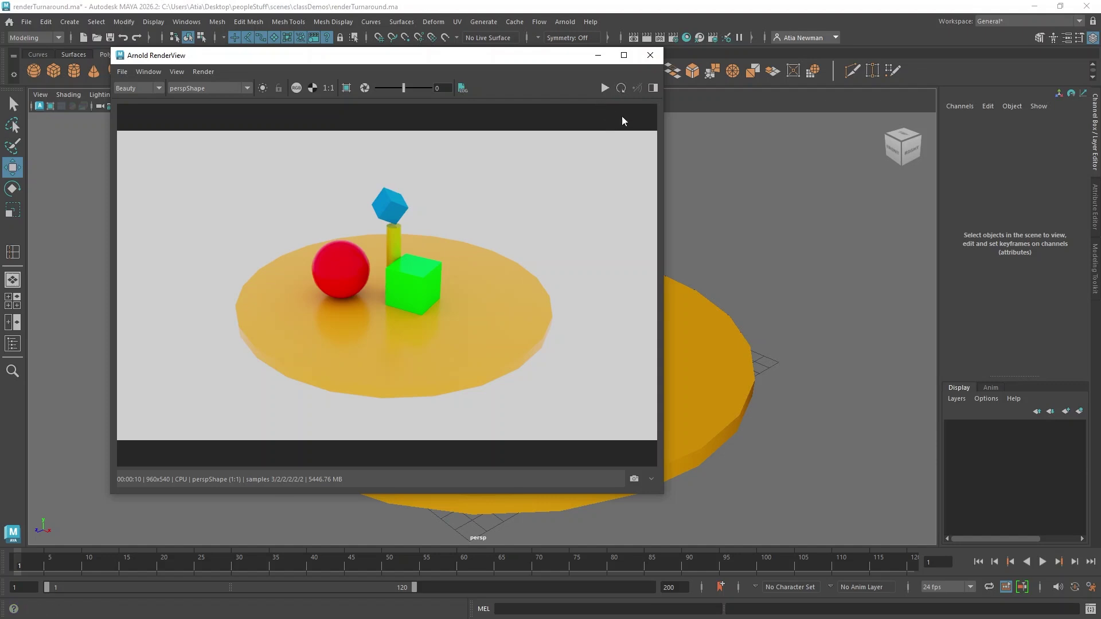
pyautogui.click(649, 56)
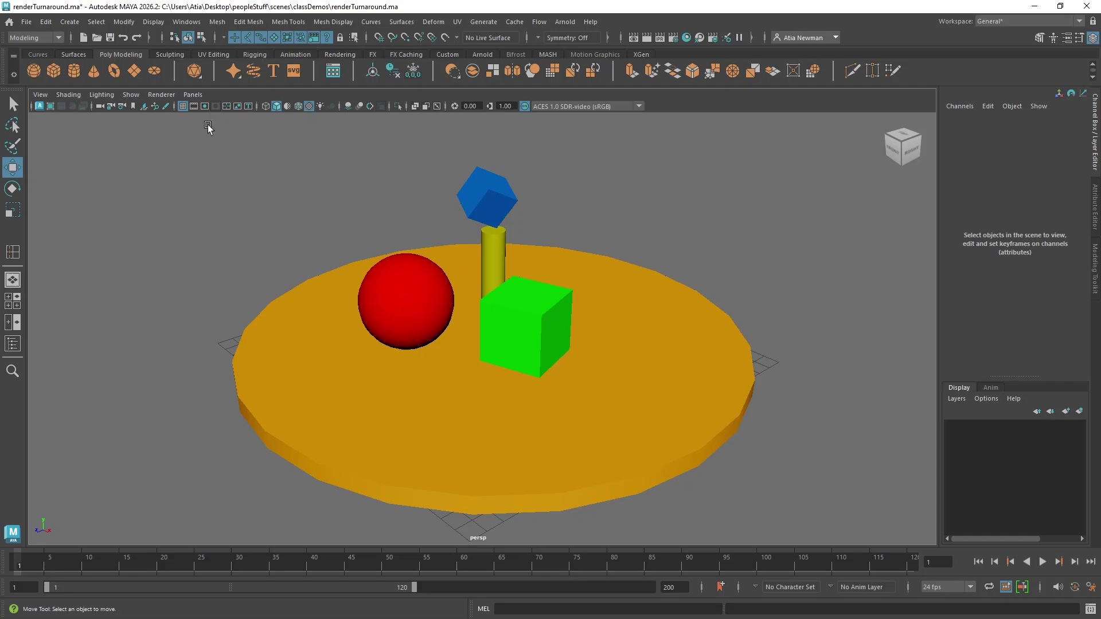
# - Turn on the 960 x 540 resolution gate and frame the whole orange disc and its objects inside it
pyautogui.click(194, 106)
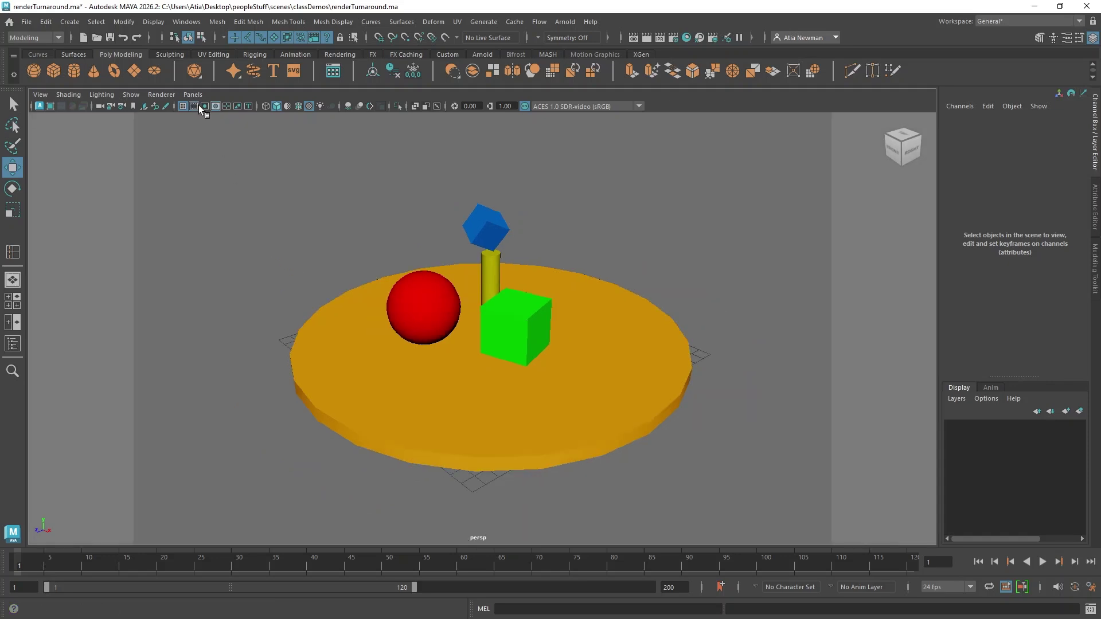
pyautogui.click(202, 106)
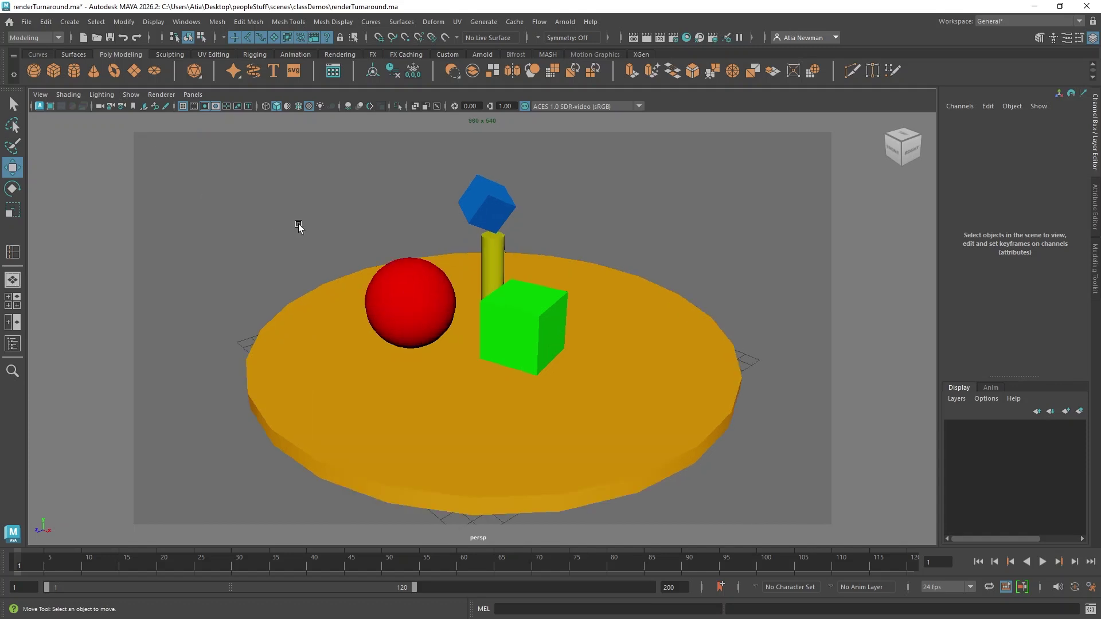
pyautogui.keyDown('alt'); pyautogui.moveTo(351, 266); pyautogui.dragTo(519, 284, button='right'); pyautogui.keyUp('alt')
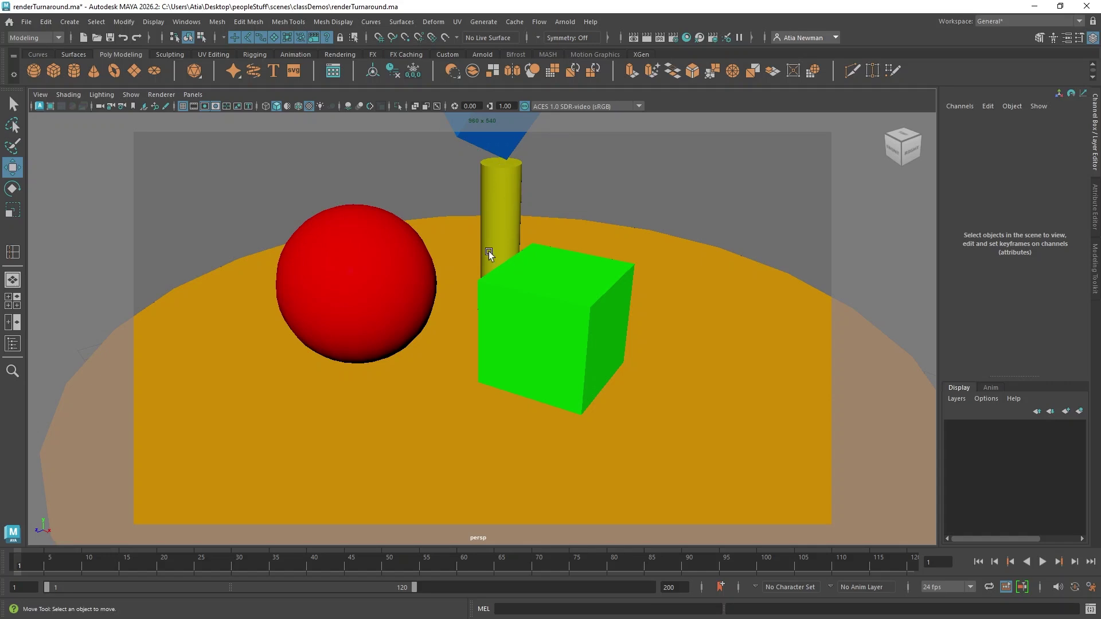
pyautogui.press('a')
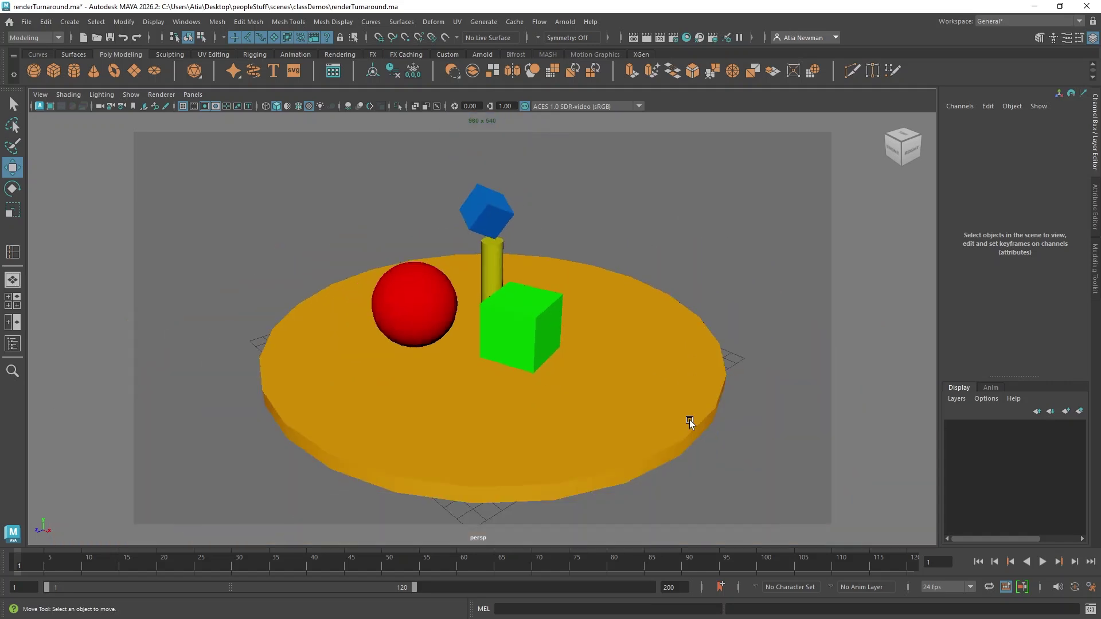
pyautogui.scroll(-3, 689, 420)
pyautogui.keyDown('alt'); pyautogui.moveTo(614, 454); pyautogui.dragTo(545, 448); pyautogui.keyUp('alt')
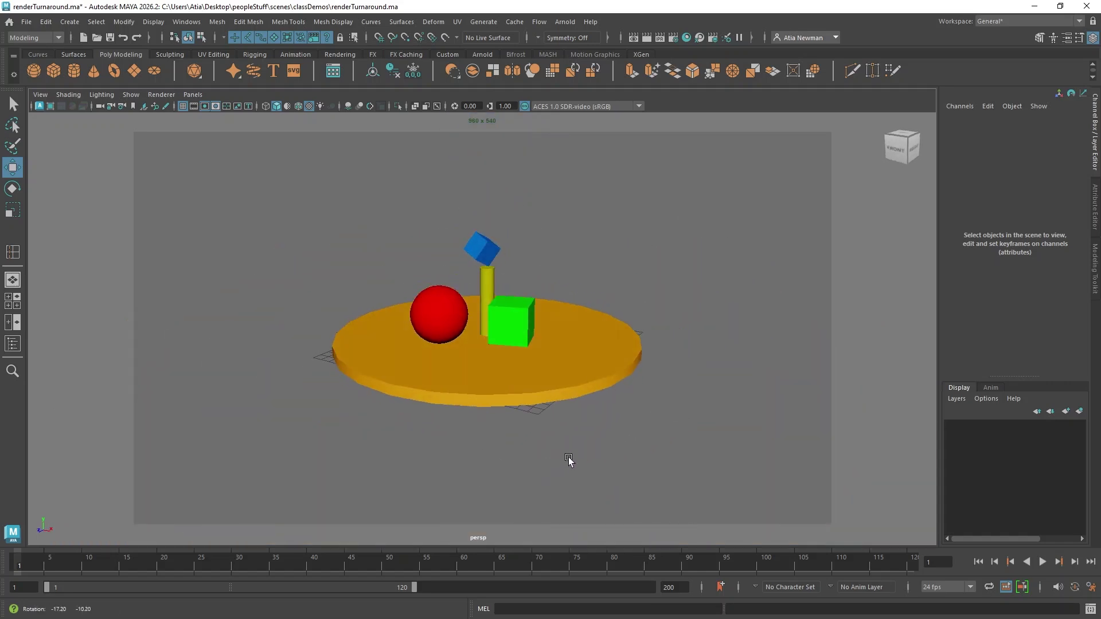
pyautogui.keyDown('alt'); pyautogui.moveTo(488, 357); pyautogui.dragTo(539, 311, button='right'); pyautogui.keyUp('alt')
pyautogui.keyDown('alt'); pyautogui.moveTo(539, 311); pyautogui.dragTo(559, 288, button='middle'); pyautogui.keyUp('alt')
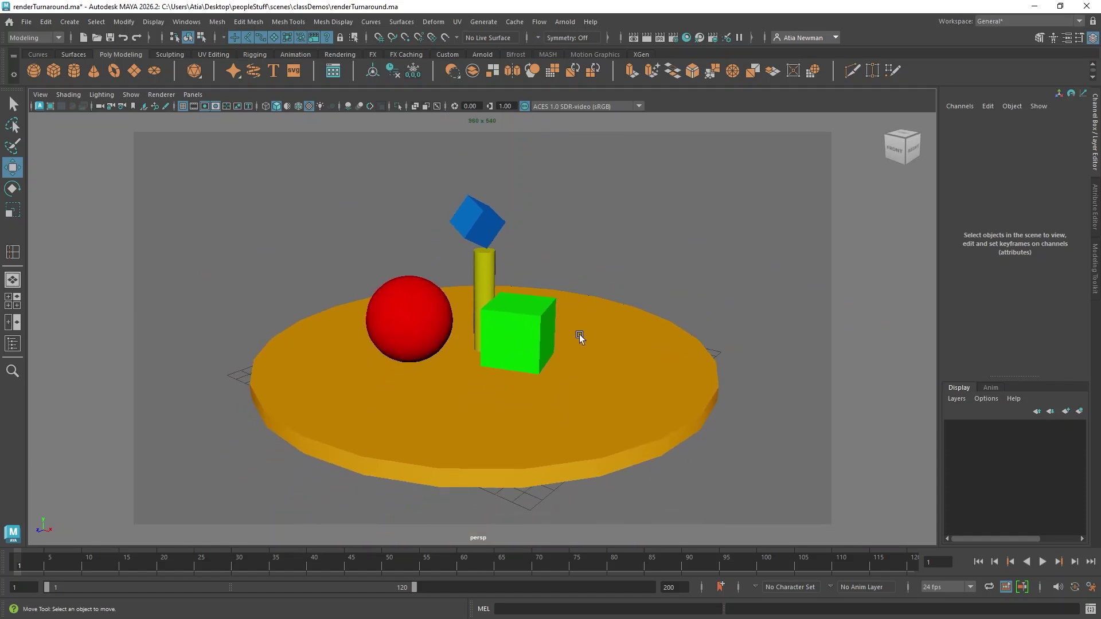
pyautogui.keyDown('alt'); pyautogui.moveTo(579, 335); pyautogui.dragTo(582, 345, button='middle'); pyautogui.keyUp('alt')
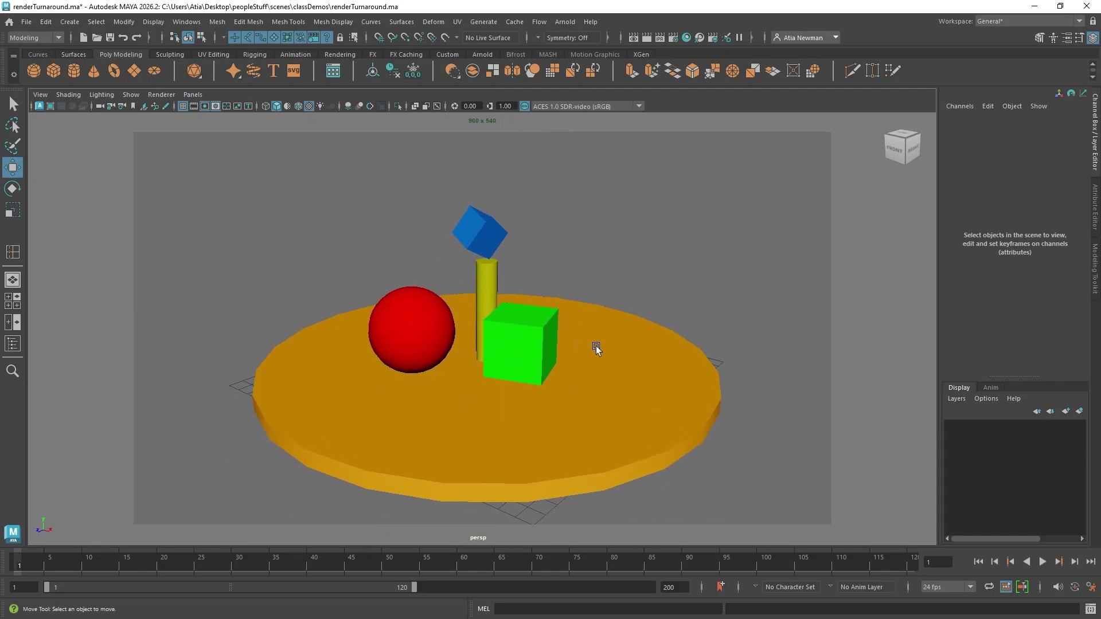
pyautogui.keyDown('alt'); pyautogui.moveTo(596, 345); pyautogui.dragTo(588, 329, button='right'); pyautogui.keyUp('alt')
pyautogui.moveTo(589, 329)
pyautogui.keyDown('alt'); pyautogui.mouseDown()
pyautogui.moveTo(580, 349)
pyautogui.moveTo(576, 330)
pyautogui.moveTo(581, 339)
pyautogui.mouseUp(); pyautogui.keyUp('alt')
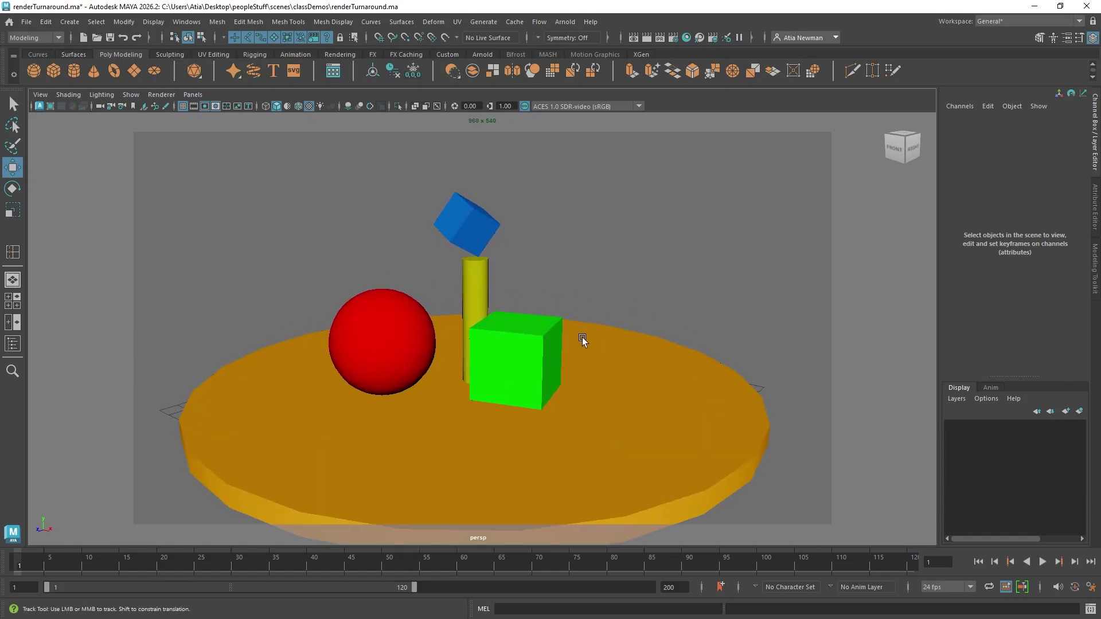
pyautogui.keyDown('alt'); pyautogui.moveTo(583, 337); pyautogui.dragTo(587, 315, button='right'); pyautogui.keyUp('alt')
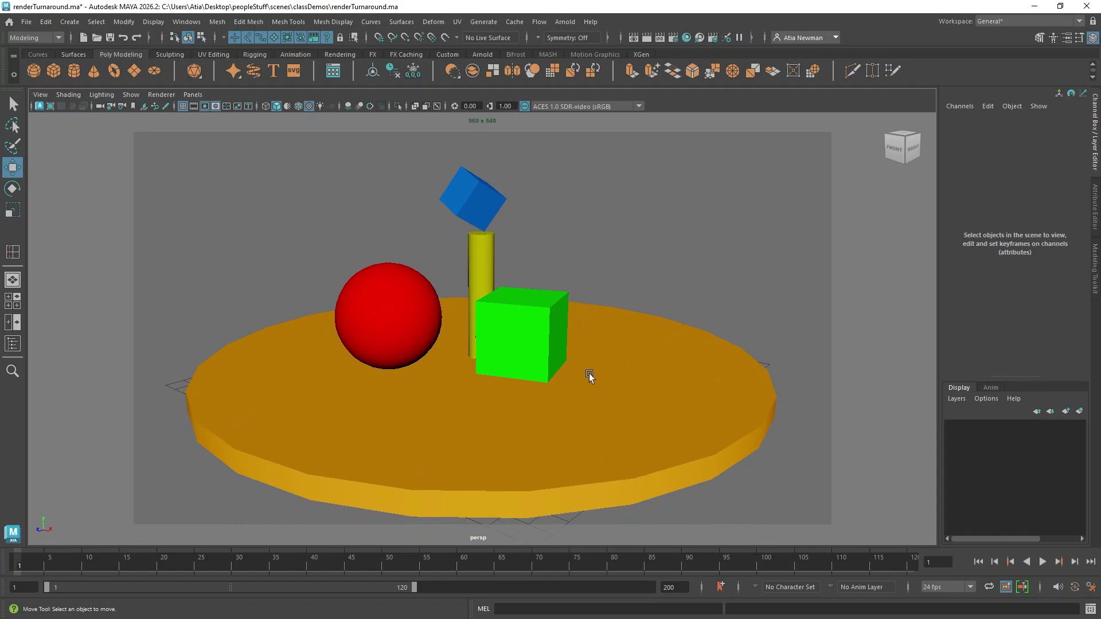
pyautogui.keyDown('alt'); pyautogui.moveTo(618, 365); pyautogui.dragTo(616, 353, button='middle'); pyautogui.keyUp('alt')
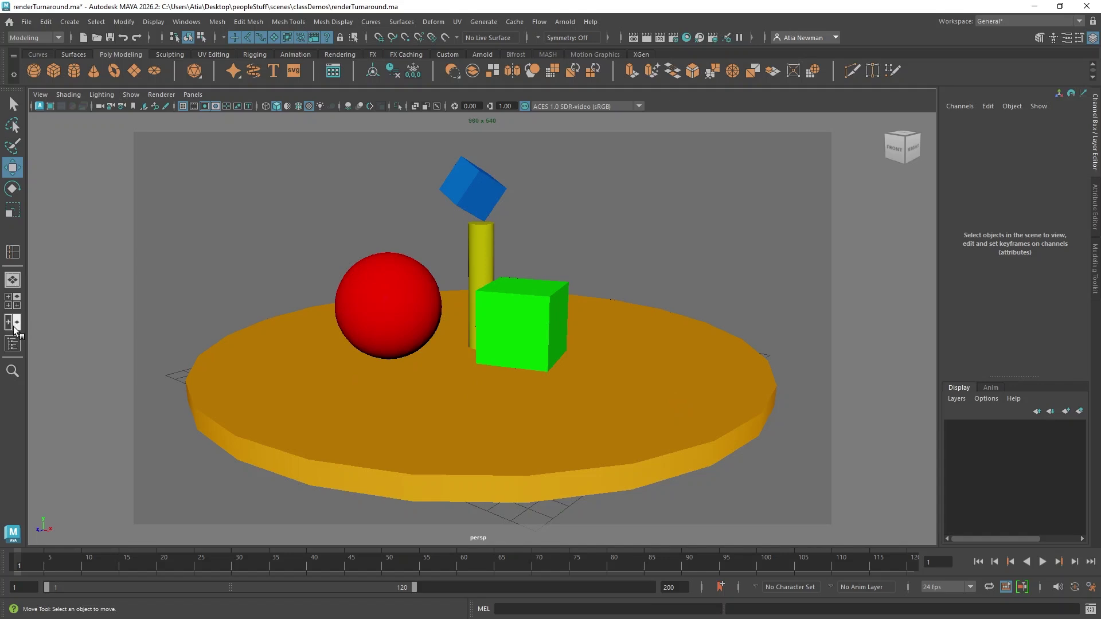
# - Group the orange, yellow, erd, green and blue objects together using the Outliner
pyautogui.click(13, 343)
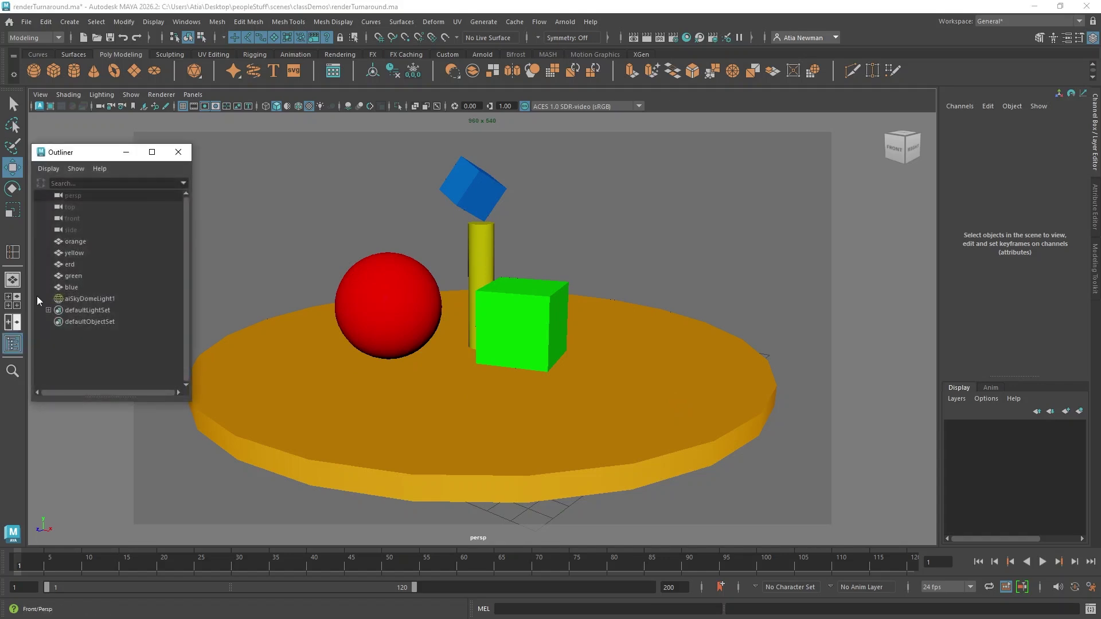
pyautogui.click(90, 241)
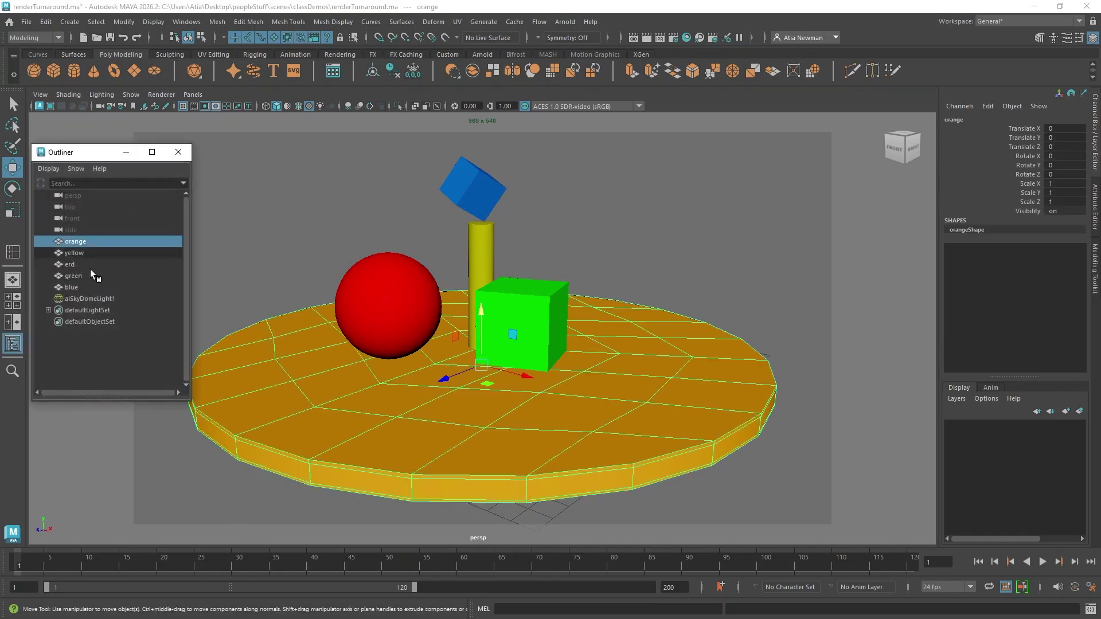
pyautogui.keyDown('shift'); pyautogui.click(90, 286); pyautogui.keyUp('shift')
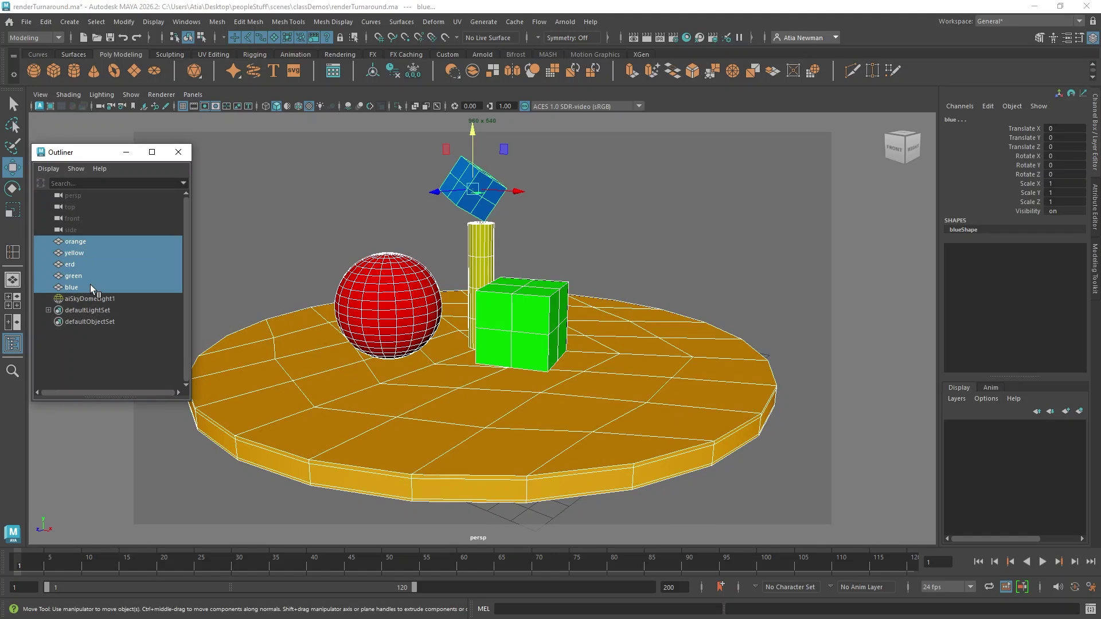
pyautogui.hotkey('ctrl', 'g')
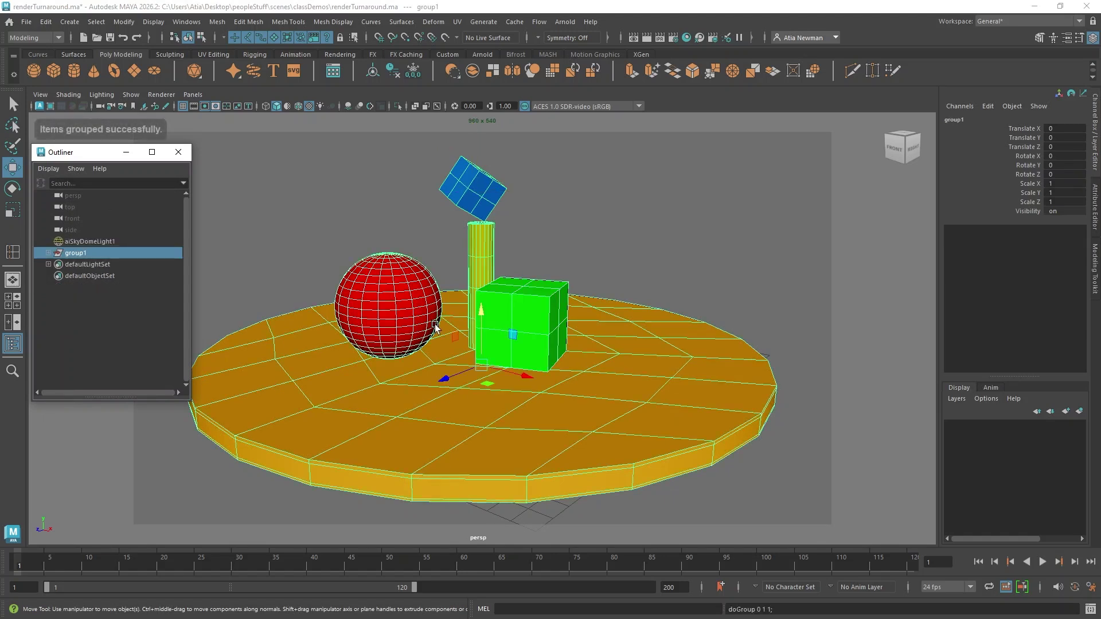
# - Rotate the group of coloured objects about -90 degrees around its Y axis
pyautogui.press('e')
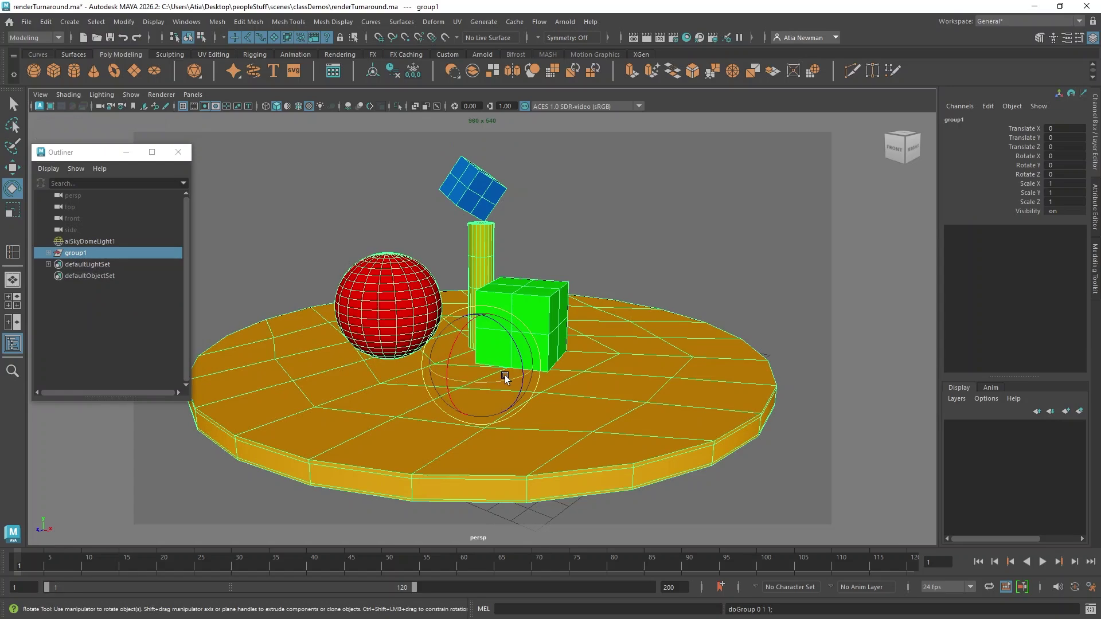
pyautogui.moveTo(504, 379); pyautogui.dragTo(412, 367)
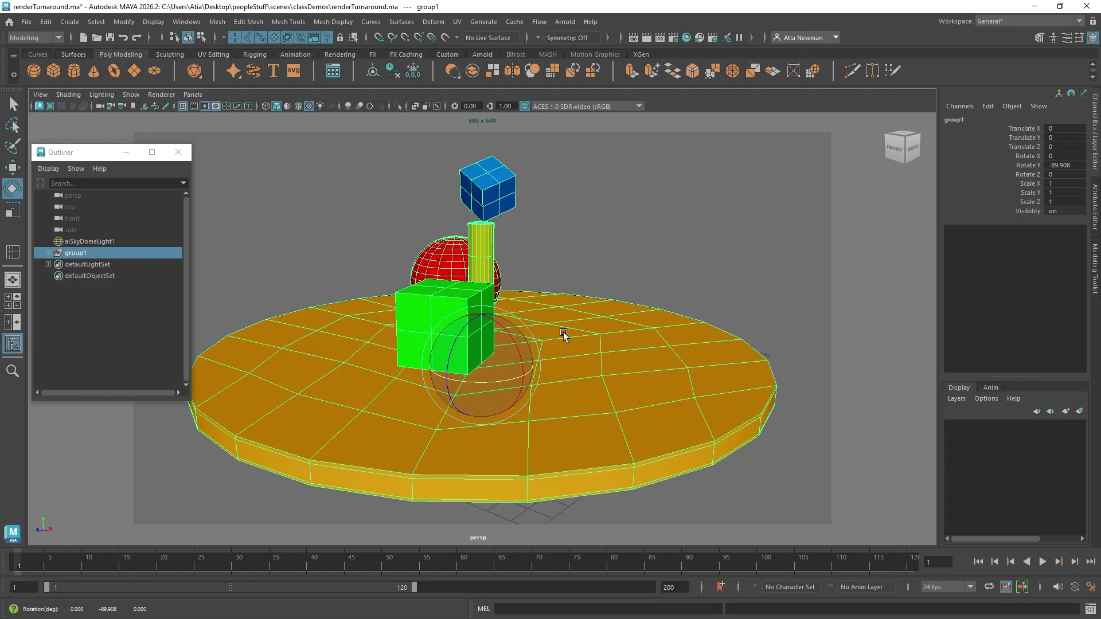
pyautogui.scroll(3, 564, 335)
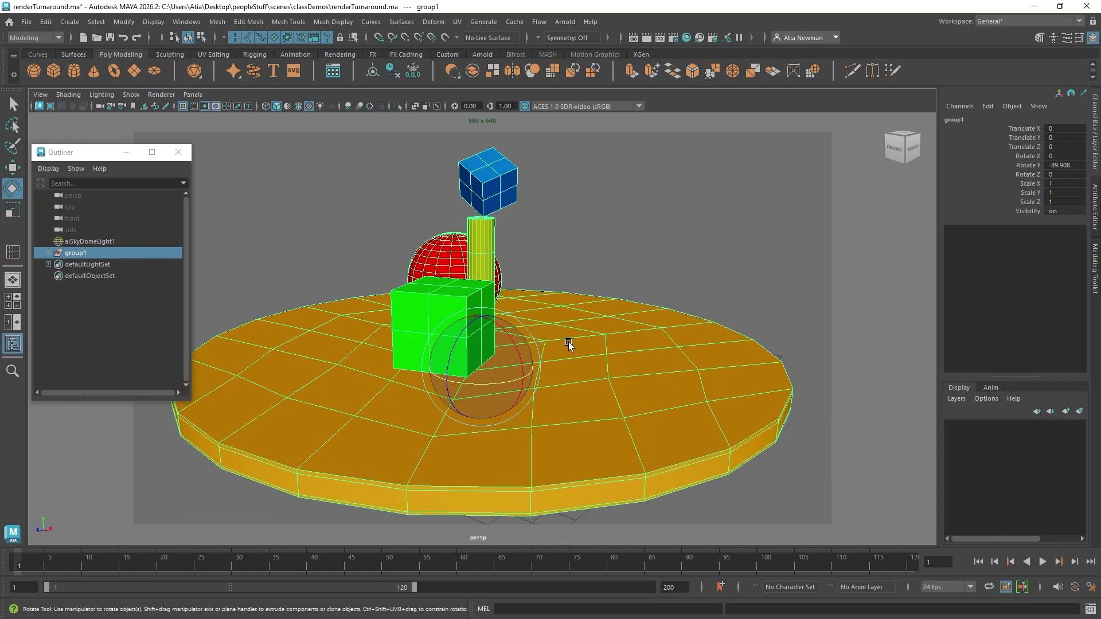
# - Turn on smooth mesh preview for the orange disc and deselect it
pyautogui.click(619, 331)
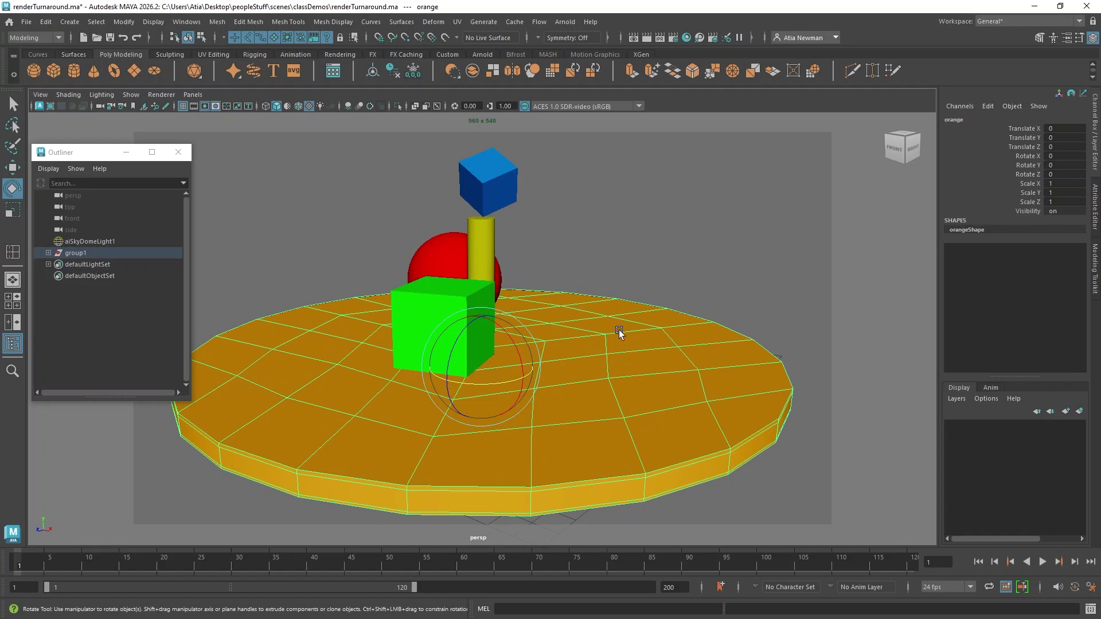
pyautogui.press('3')
pyautogui.click(638, 286)
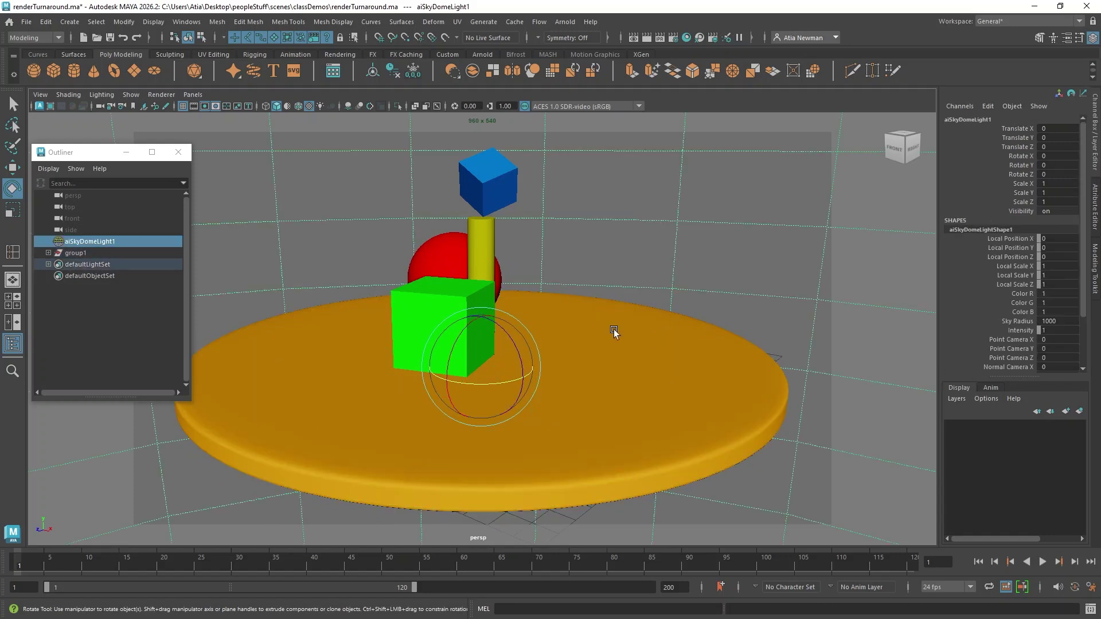
# - Select the group of coloured objects and extend the playback range to end at frame 155
pyautogui.click(92, 253)
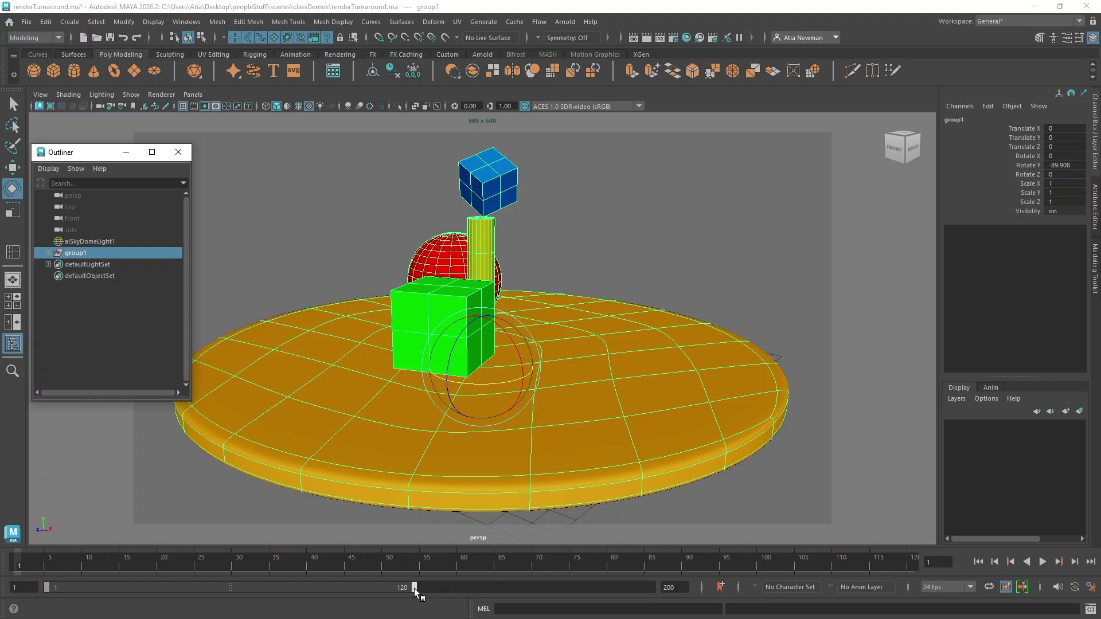
pyautogui.moveTo(414, 588); pyautogui.dragTo(436, 589)
pyautogui.moveTo(481, 593); pyautogui.dragTo(519, 591)
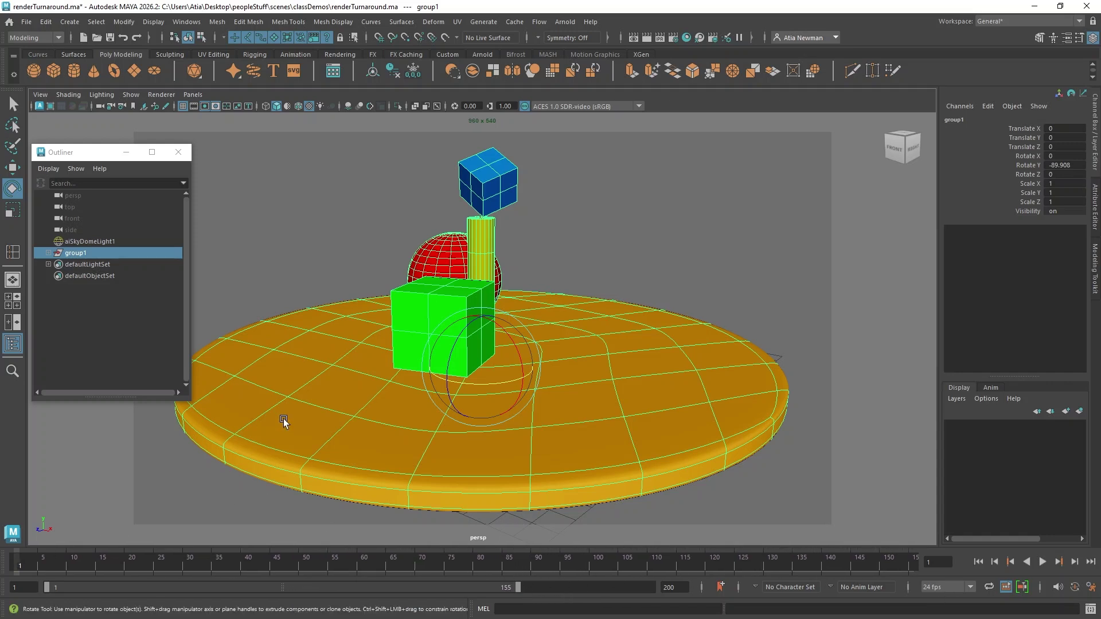
# - Rename the group of coloured objects as turnaroundGrp in the Outliner
pyautogui.doubleClick(100, 253)
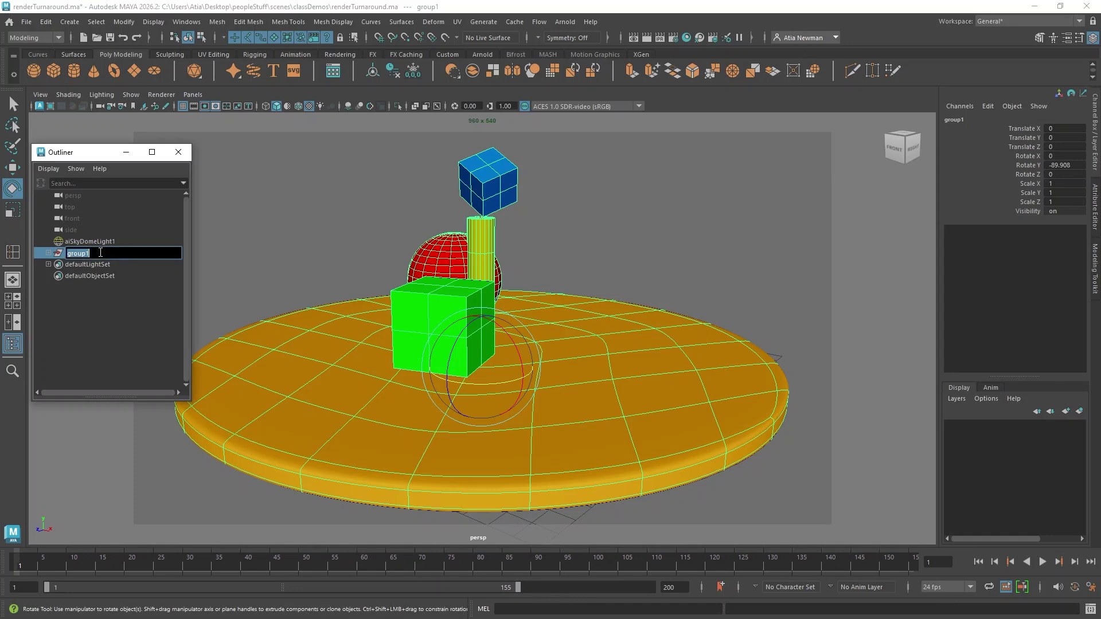
pyautogui.write('turnaroundGrp')
pyautogui.press('Return')
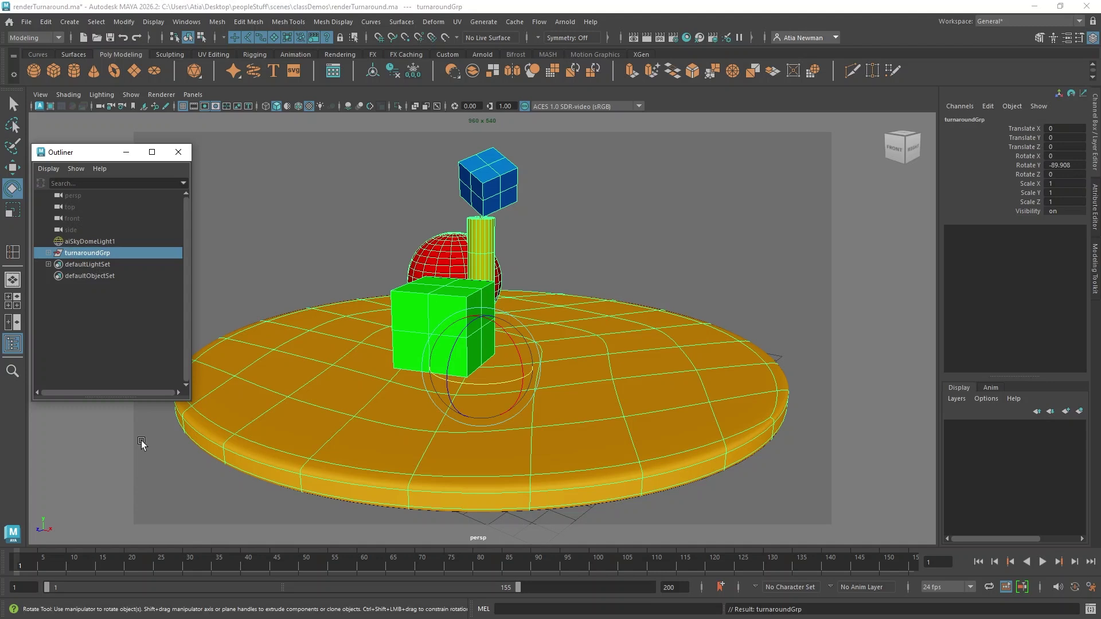
# - Set turnaroundGrp's Rotate Y to 0 and key all its channels at frame 1
pyautogui.press('s')
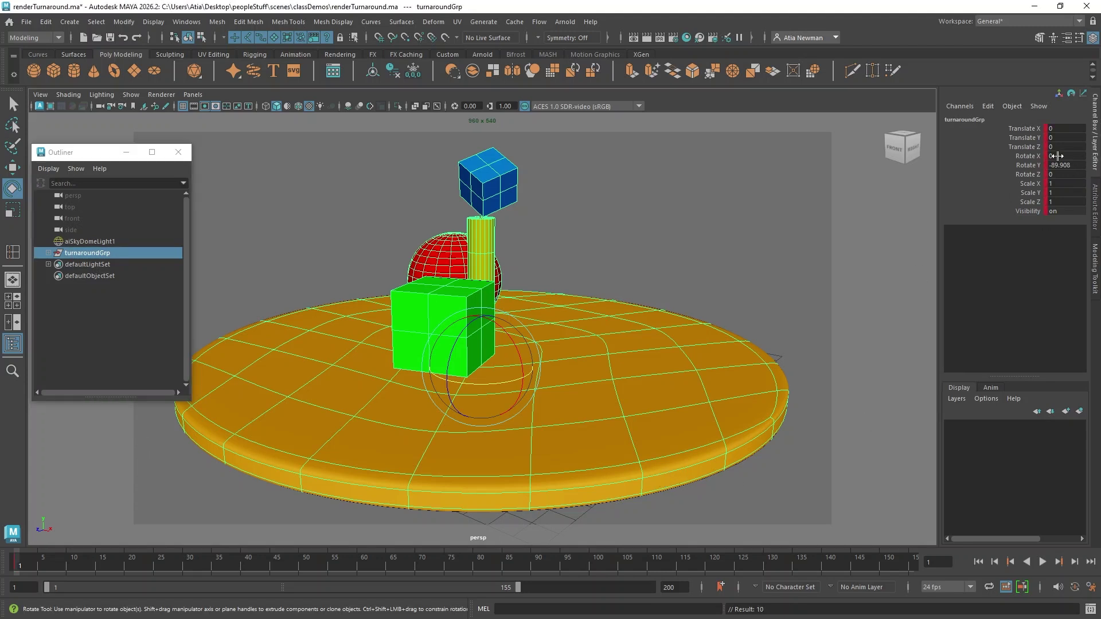
pyautogui.doubleClick(1064, 166)
pyautogui.write('0')
pyautogui.press('Return')
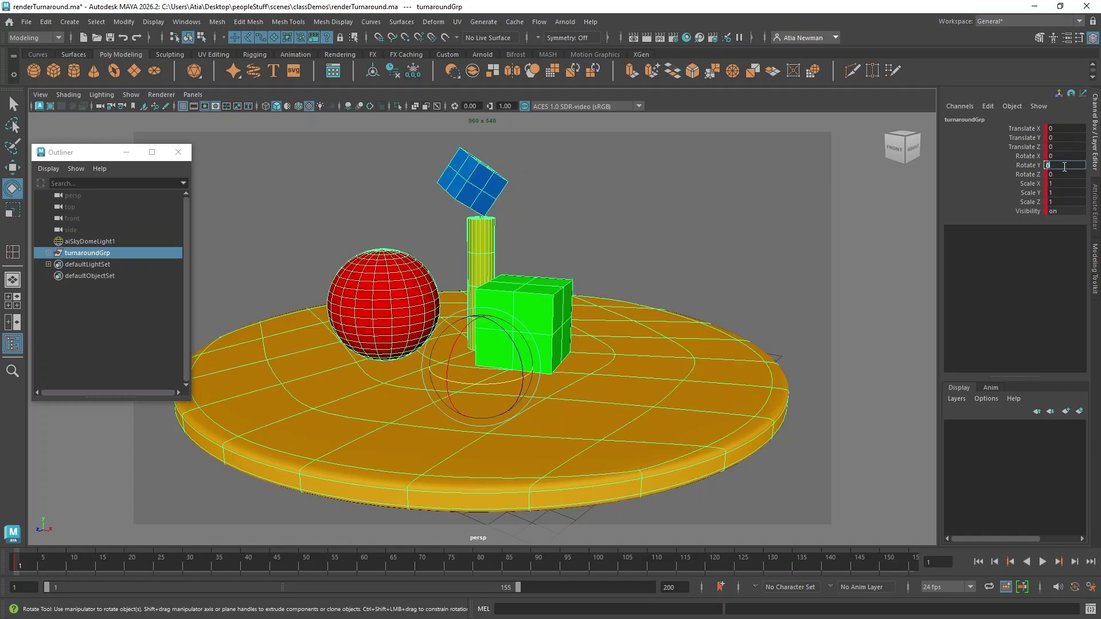
pyautogui.rightClick(1015, 251)
pyautogui.click(992, 201)
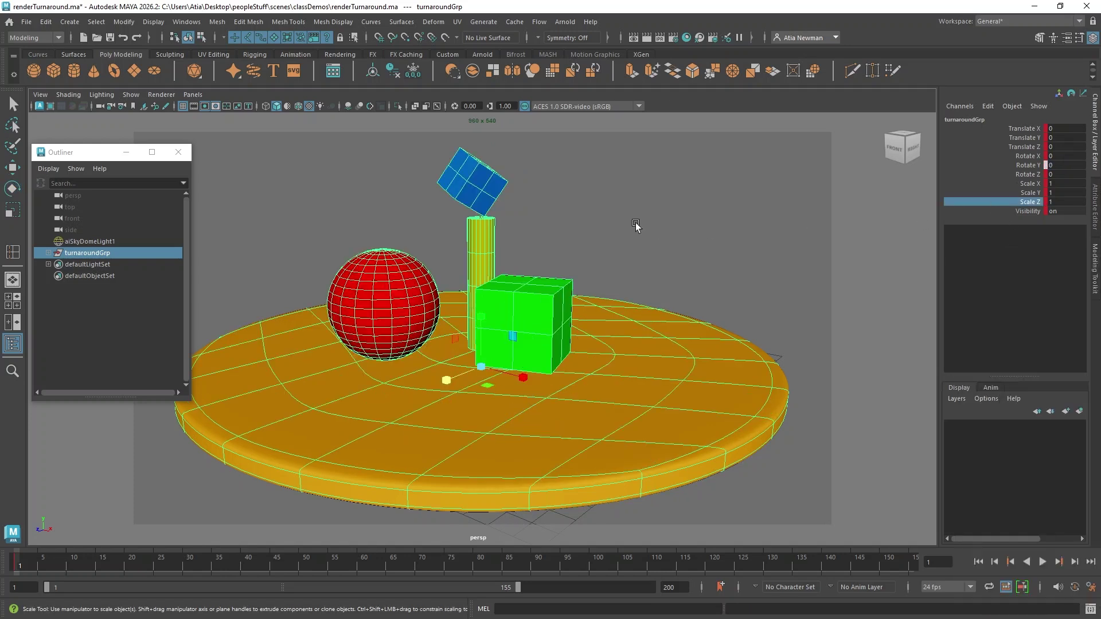
pyautogui.press('s')
# - Set turnaroundGrp's Rotate Y to 360 at frame 150 and key all its channels
pyautogui.hotkey('alt', 'v')
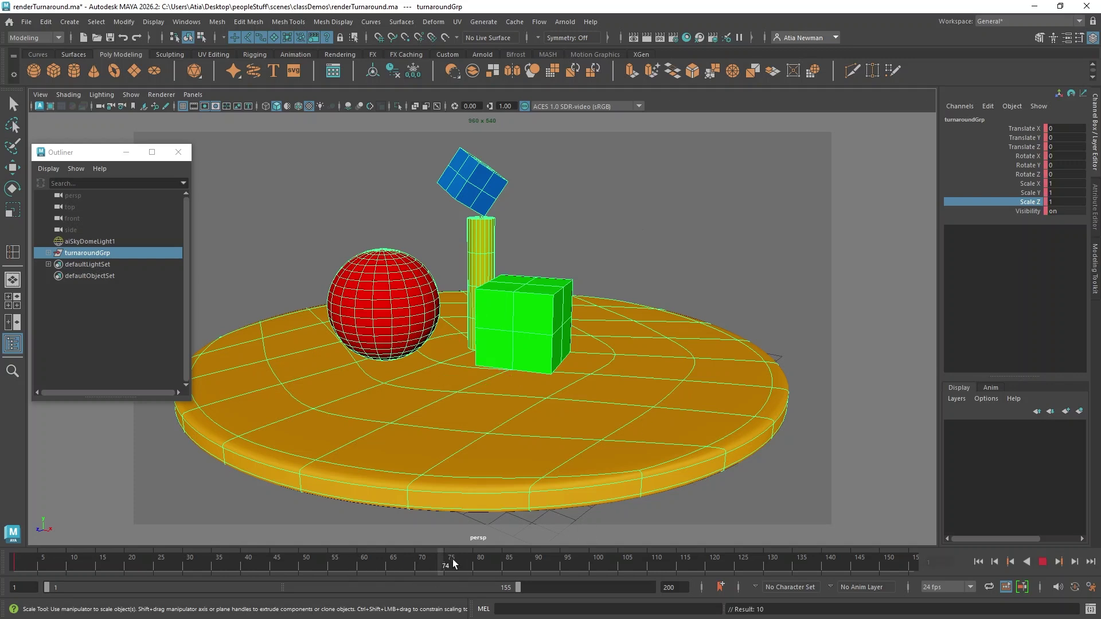
pyautogui.hotkey('alt', 'v')
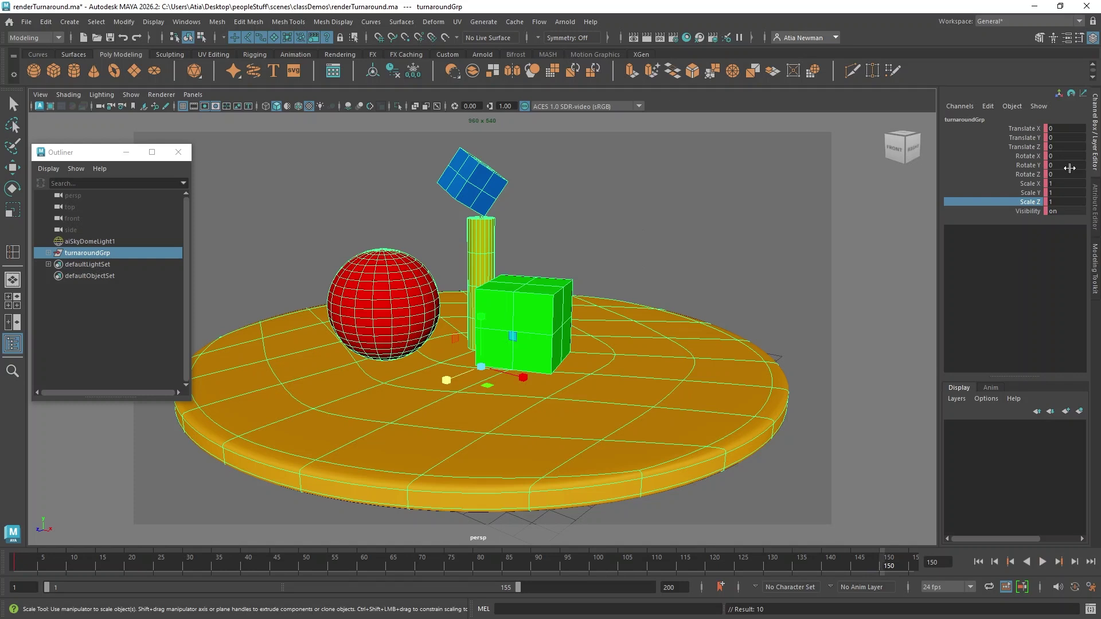
pyautogui.click(1067, 165)
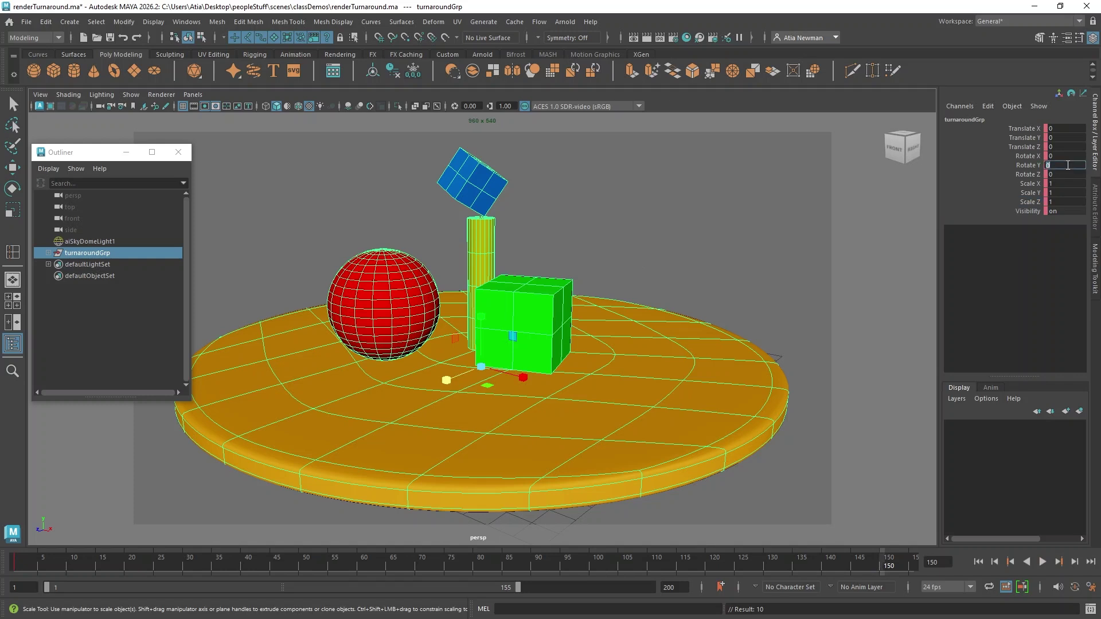
pyautogui.press('Return')
pyautogui.click(1007, 195)
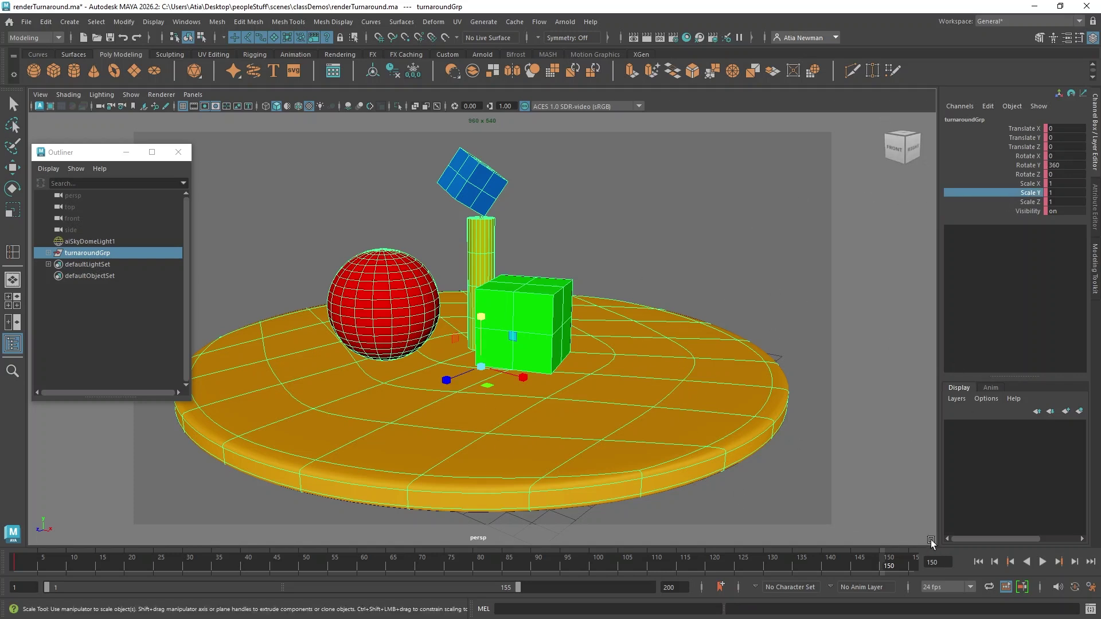
pyautogui.press('s')
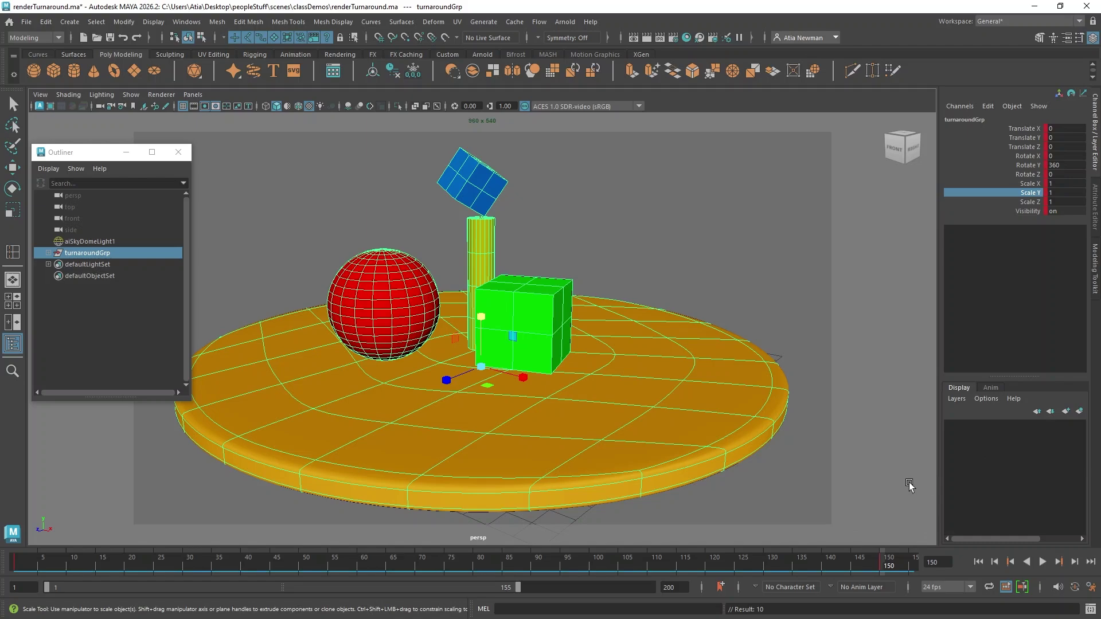
# - Play back the turnaround animation to check how the group rotates
pyautogui.hotkey('alt', 'v')
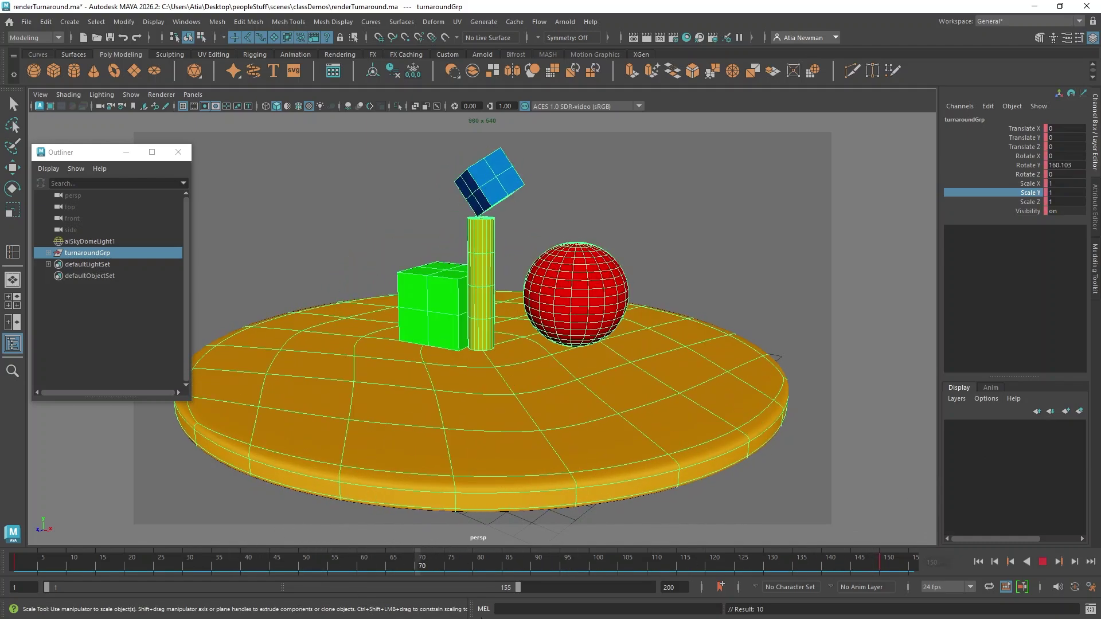
pyautogui.hotkey('alt', 'v')
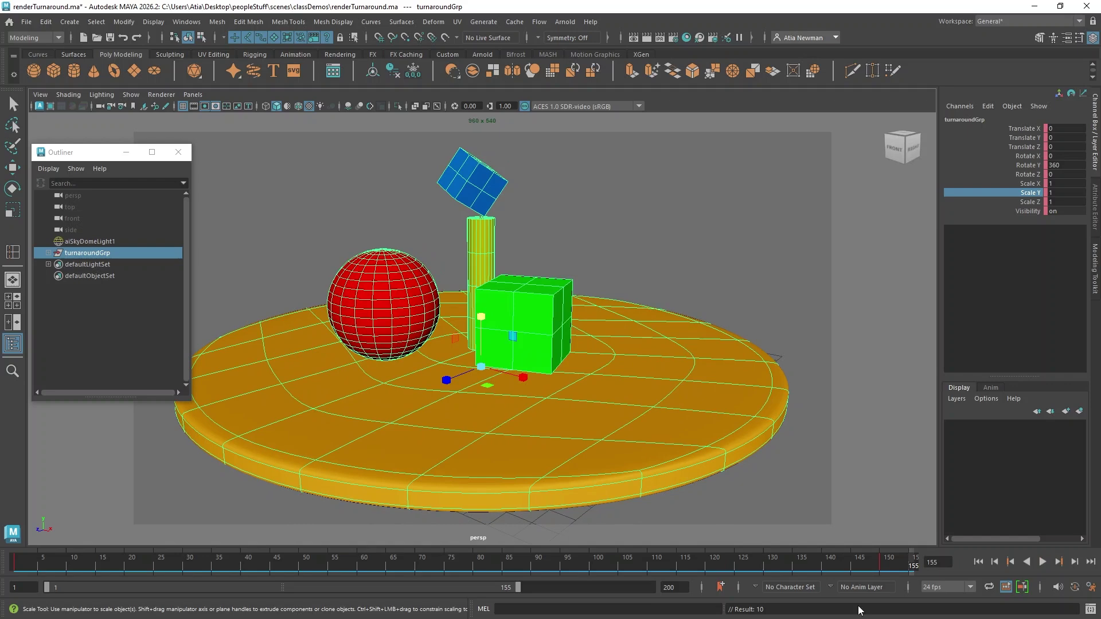
pyautogui.click(1043, 564)
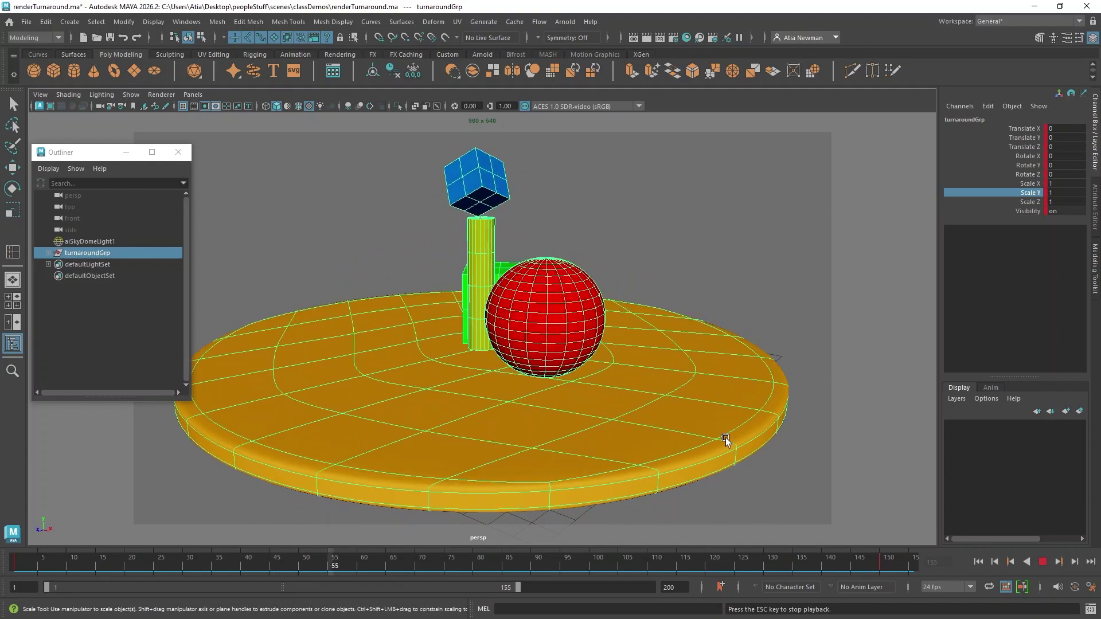
pyautogui.click(1042, 562)
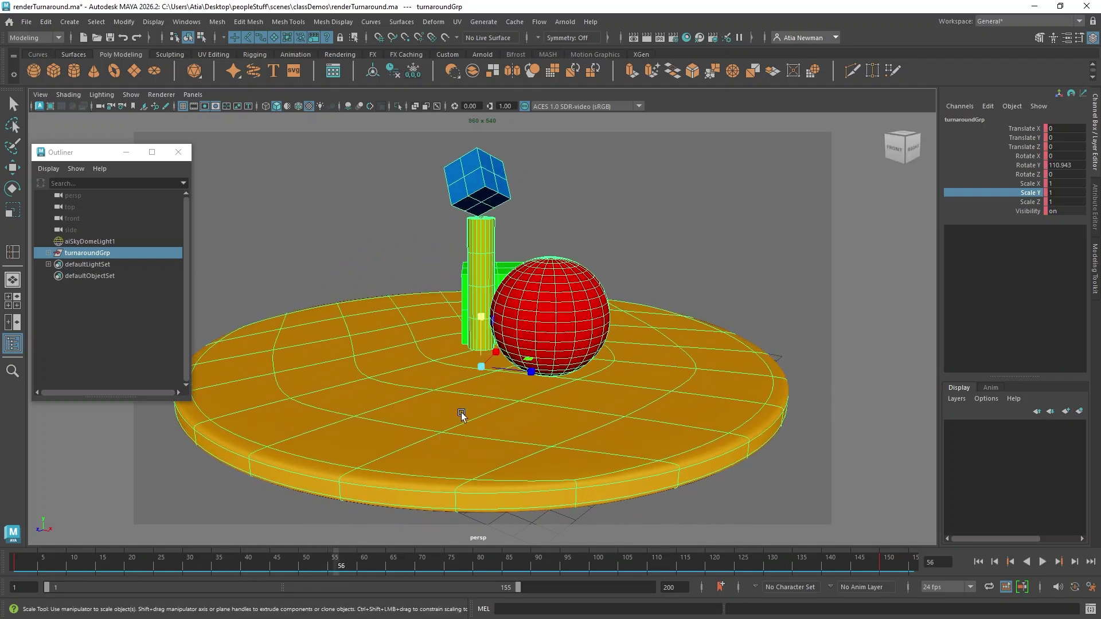
# - Give turnaroundGrp's Rotate Y curve linear tangents in the Graph Editor and play back the turnaround
pyautogui.click(187, 23)
pyautogui.moveTo(198, 92)
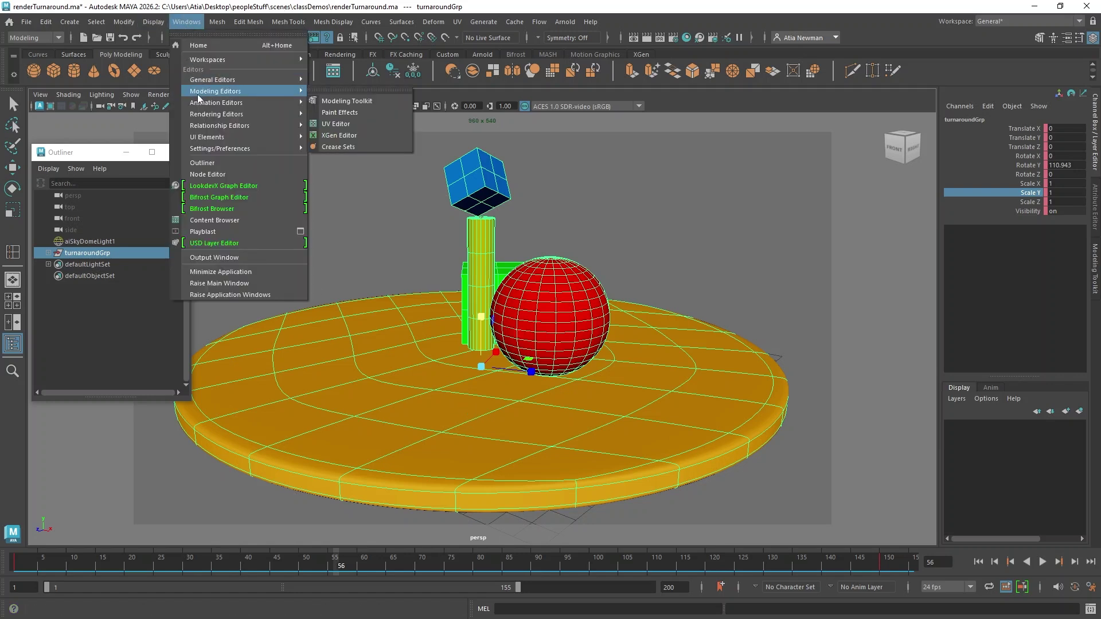
pyautogui.moveTo(263, 107)
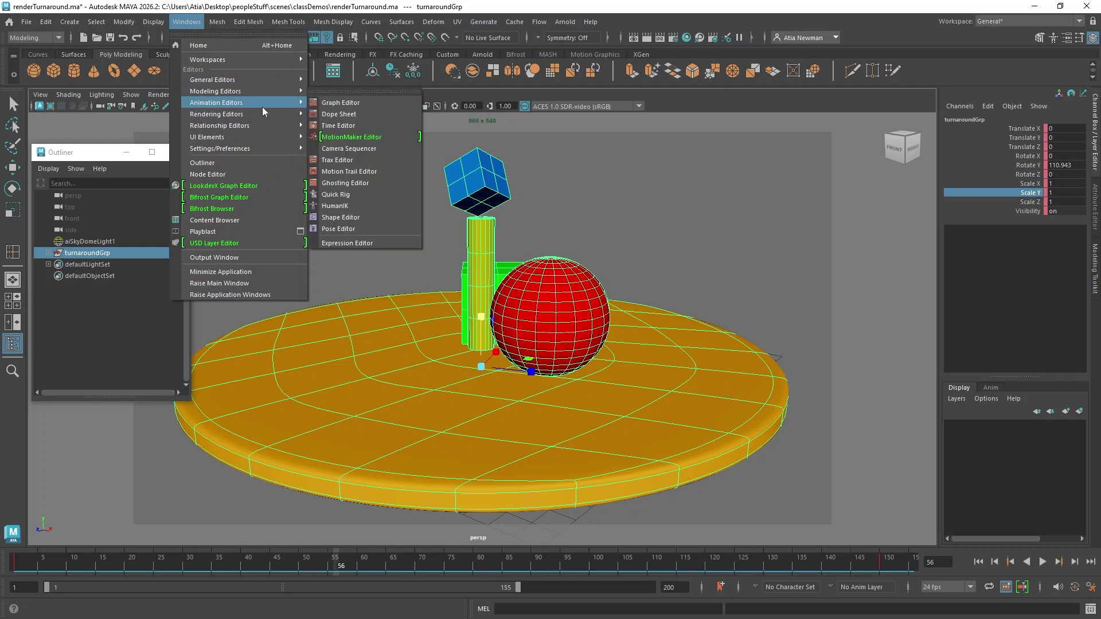
pyautogui.click(340, 104)
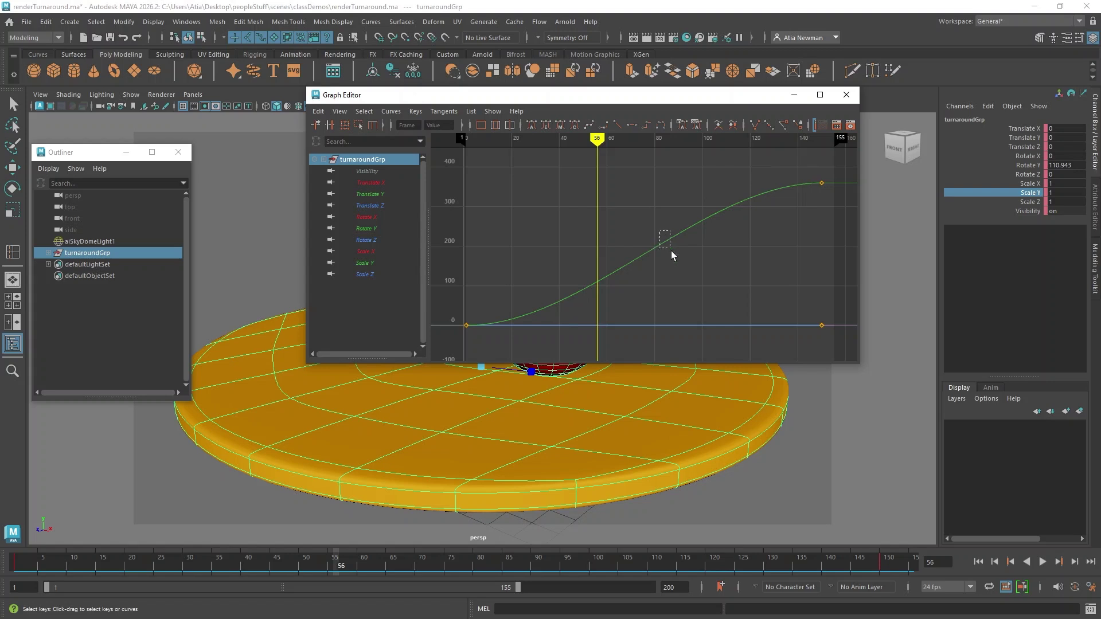
pyautogui.moveTo(671, 250); pyautogui.dragTo(672, 257)
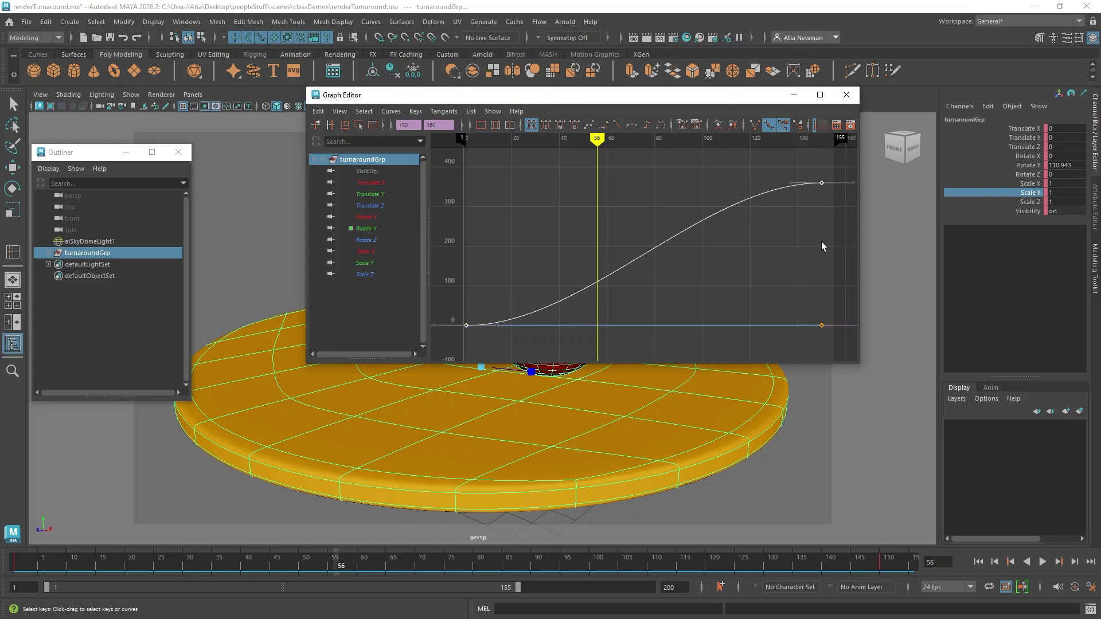
pyautogui.click(617, 125)
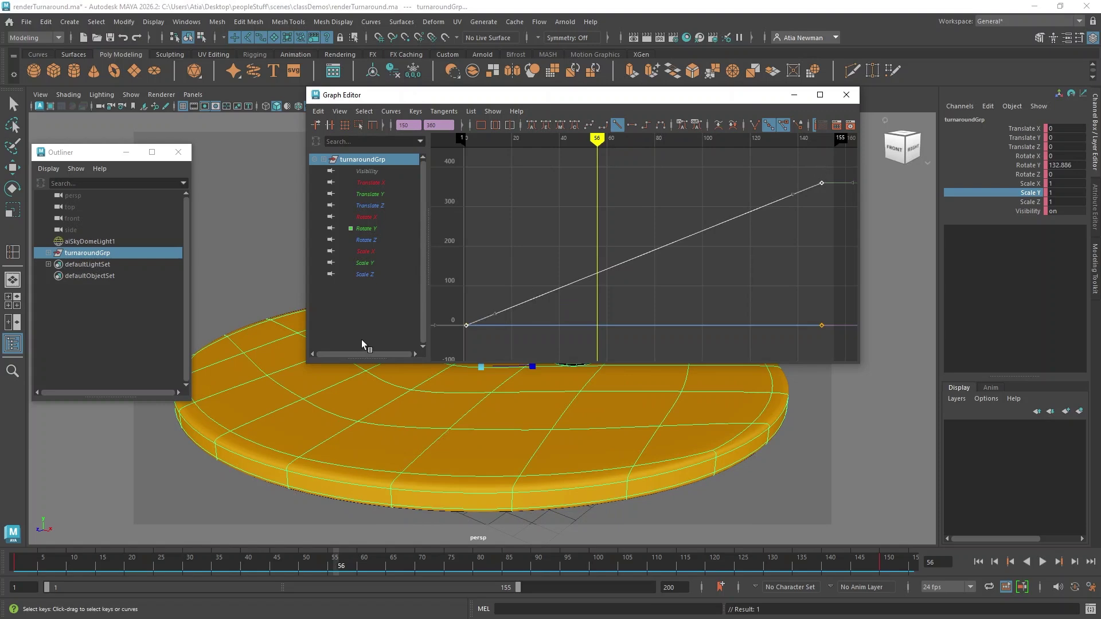
pyautogui.click(846, 94)
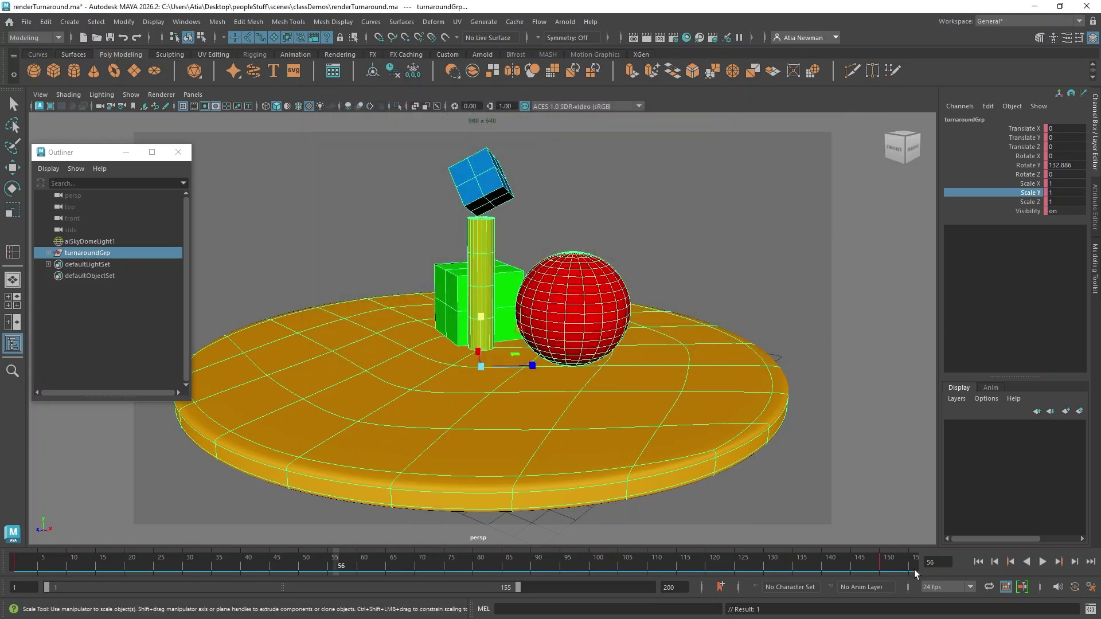
pyautogui.click(1043, 562)
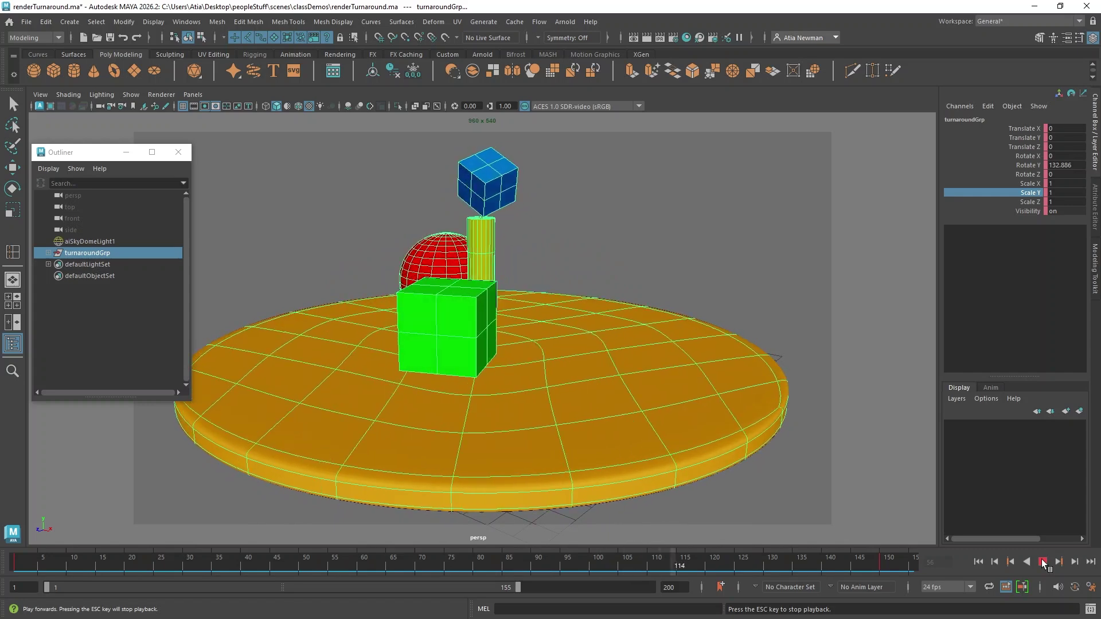
pyautogui.click(1042, 561)
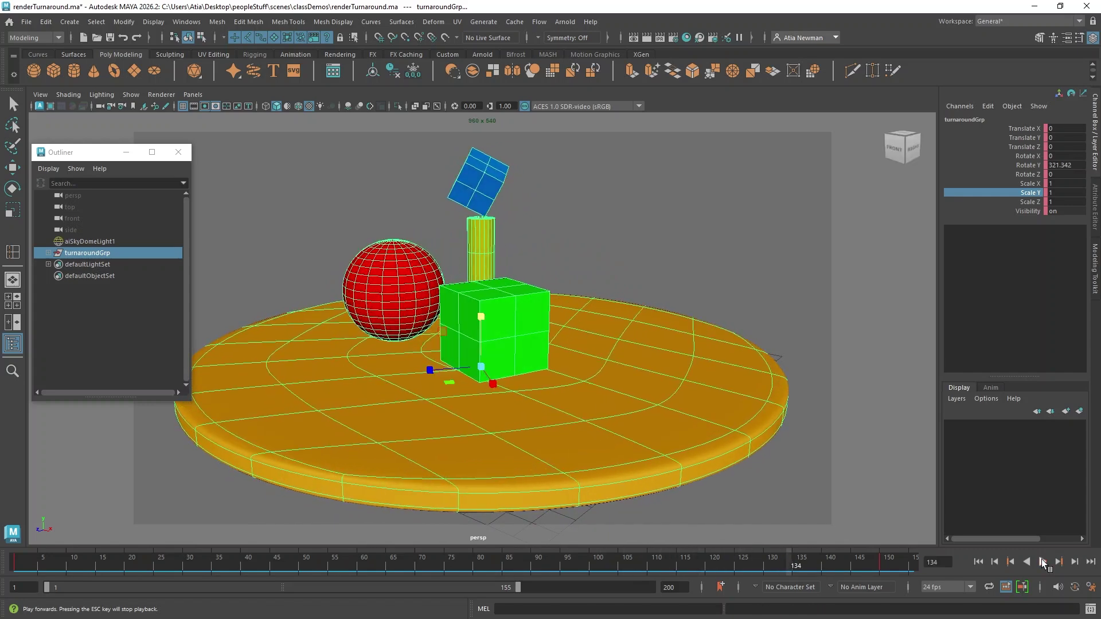
# - Shift the key at frame 150 to frame 151 on the timeline, snap it to a whole frame, and go to frame 140
pyautogui.click(880, 563)
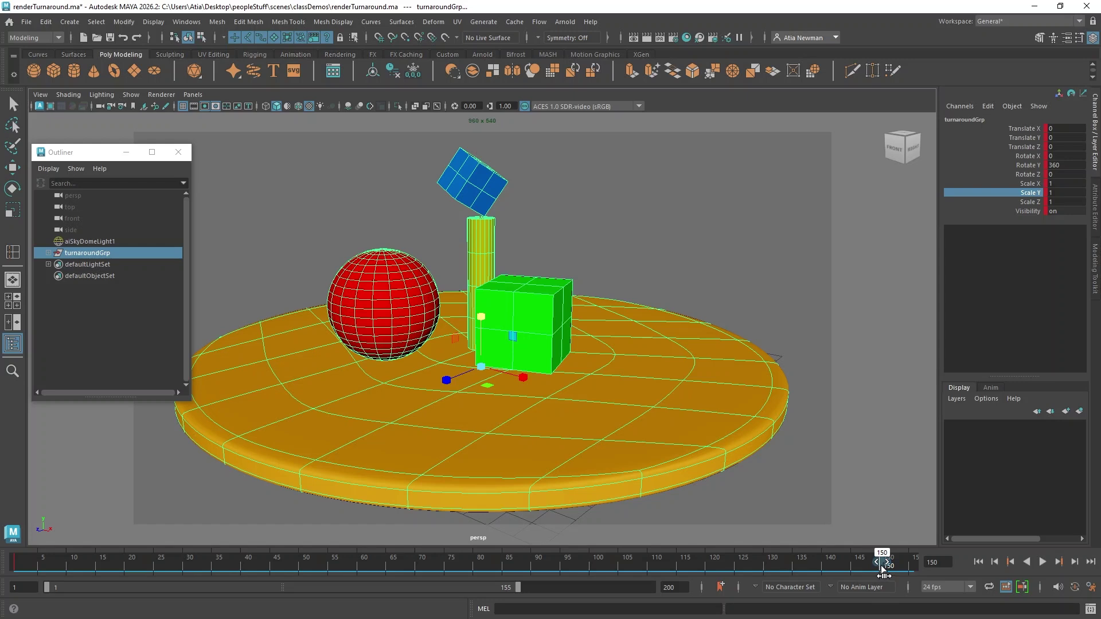
pyautogui.moveTo(883, 571); pyautogui.dragTo(889, 572)
pyautogui.rightClick(889, 572)
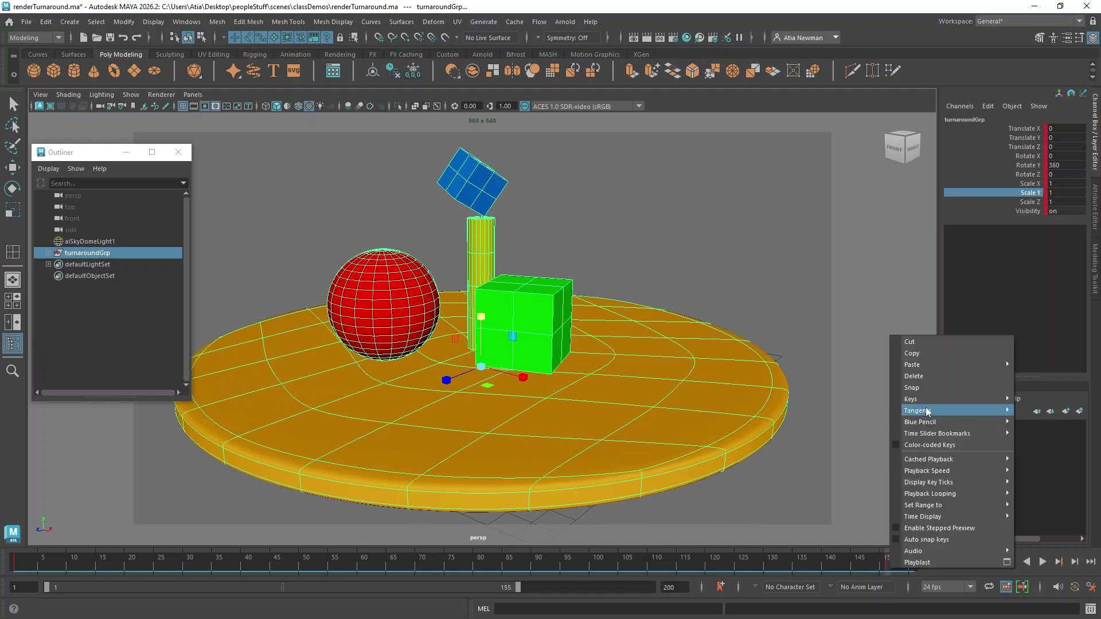
pyautogui.click(918, 388)
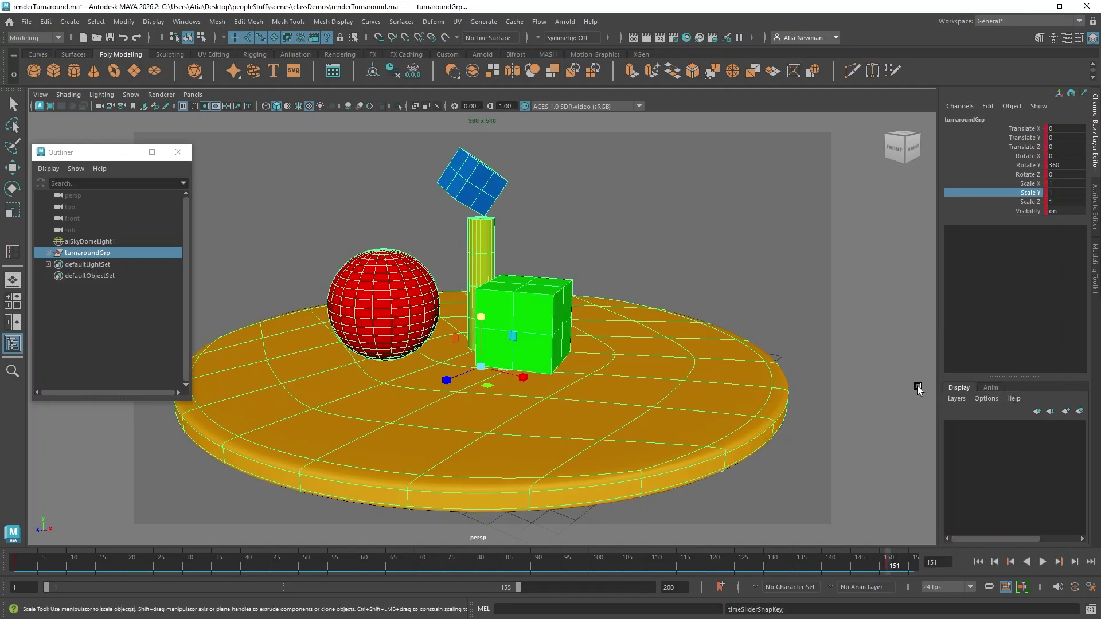
pyautogui.rightClick(883, 564)
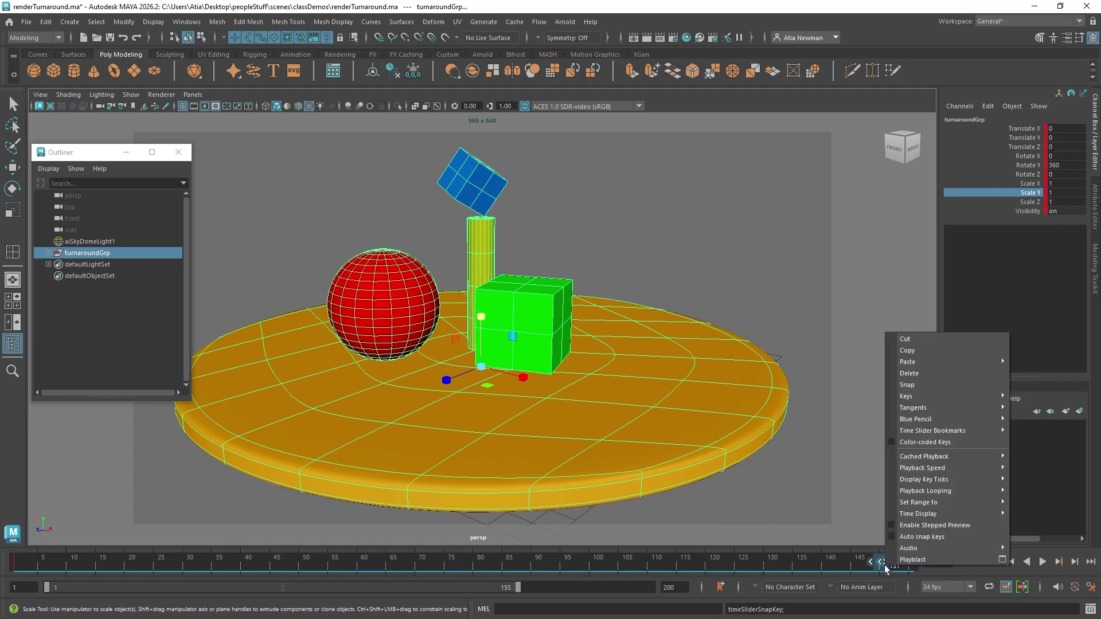
pyautogui.click(910, 386)
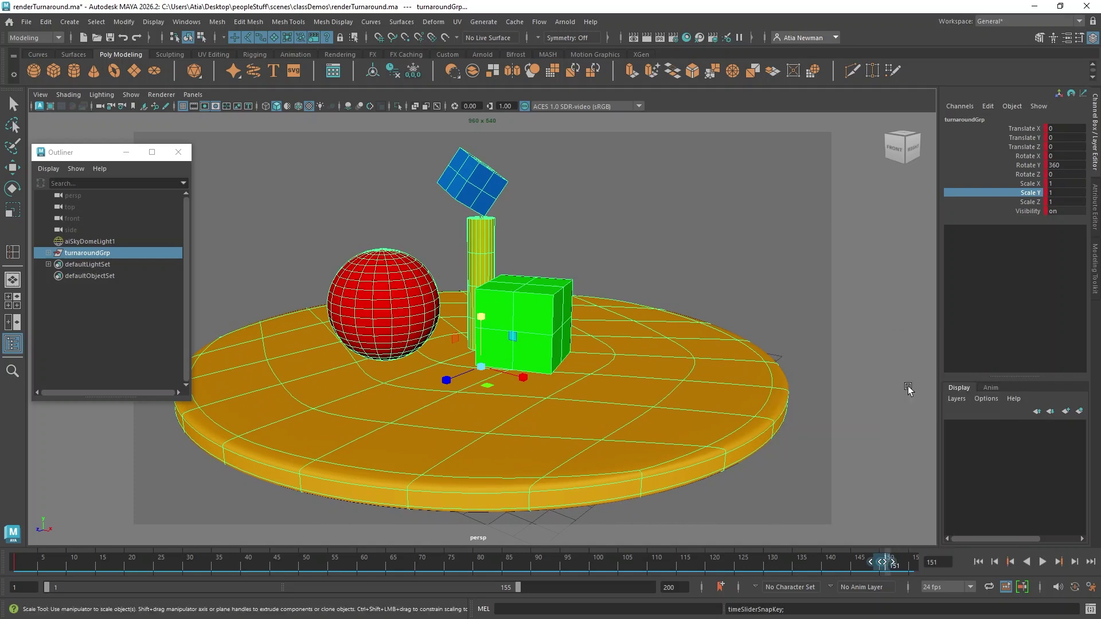
pyautogui.click(827, 566)
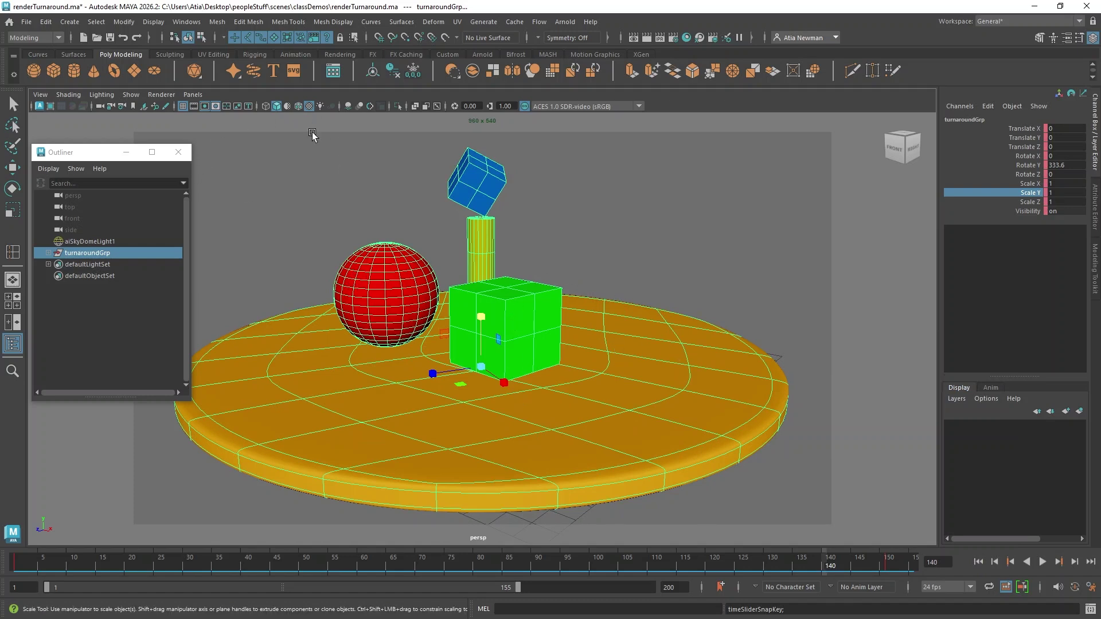
# - Switch to the Rendering menu set and open the Render Sequence options beside the Outliner
pyautogui.click(59, 35)
pyautogui.click(26, 103)
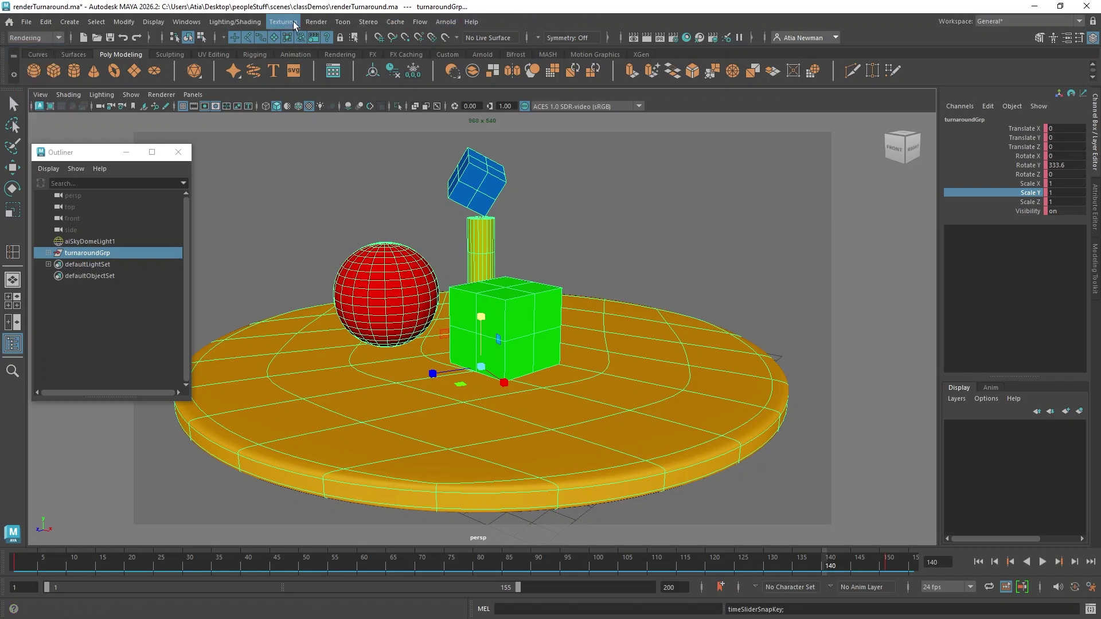
pyautogui.click(316, 22)
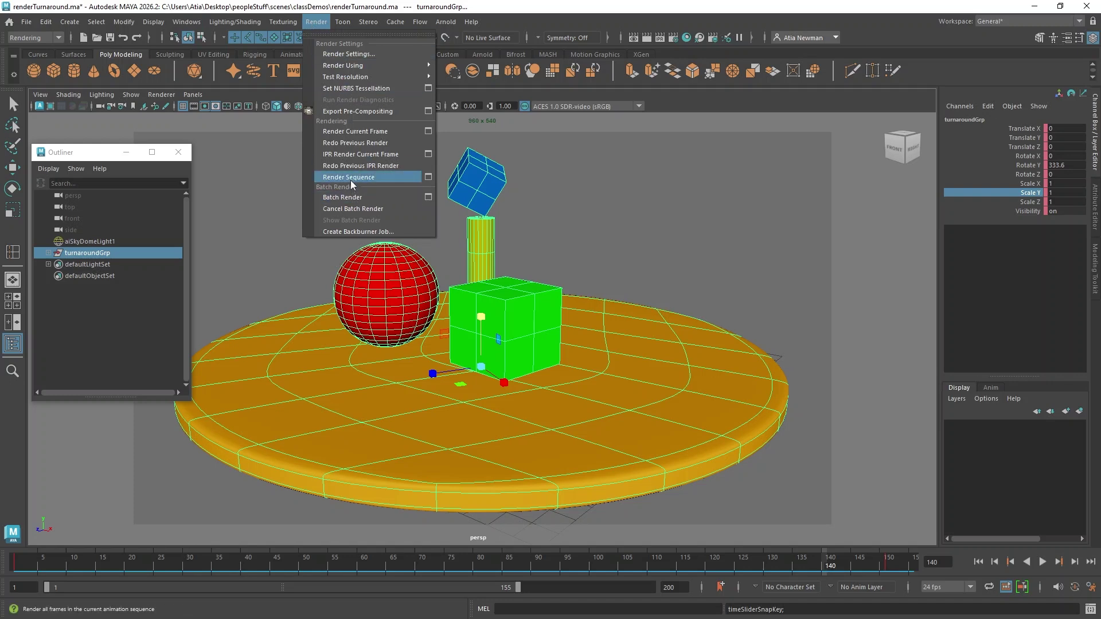
pyautogui.click(428, 177)
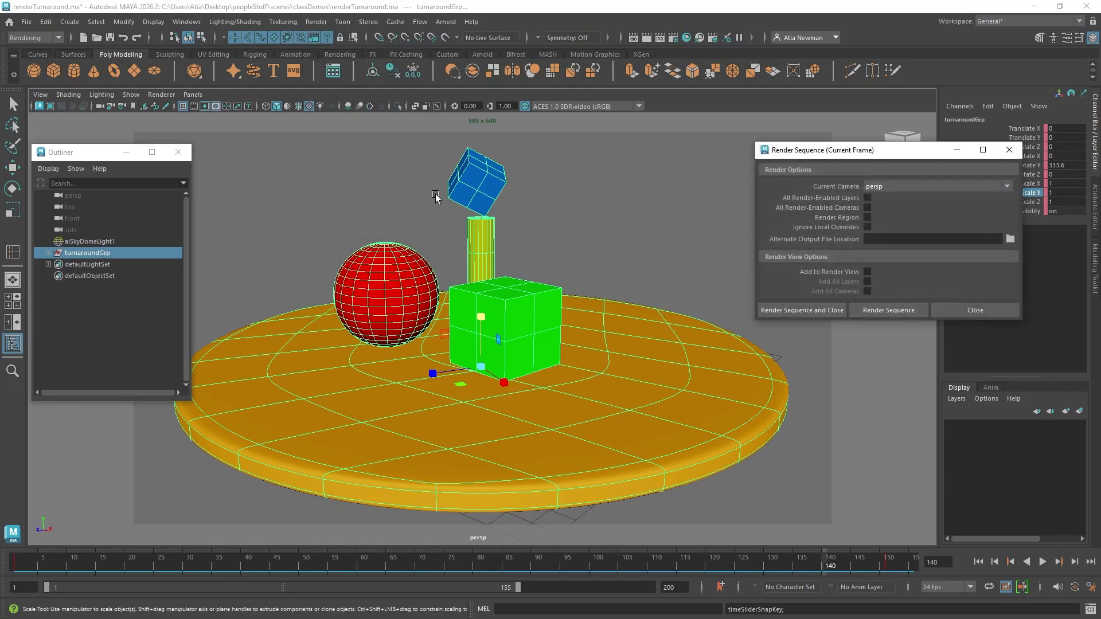
pyautogui.moveTo(844, 150); pyautogui.dragTo(588, 127)
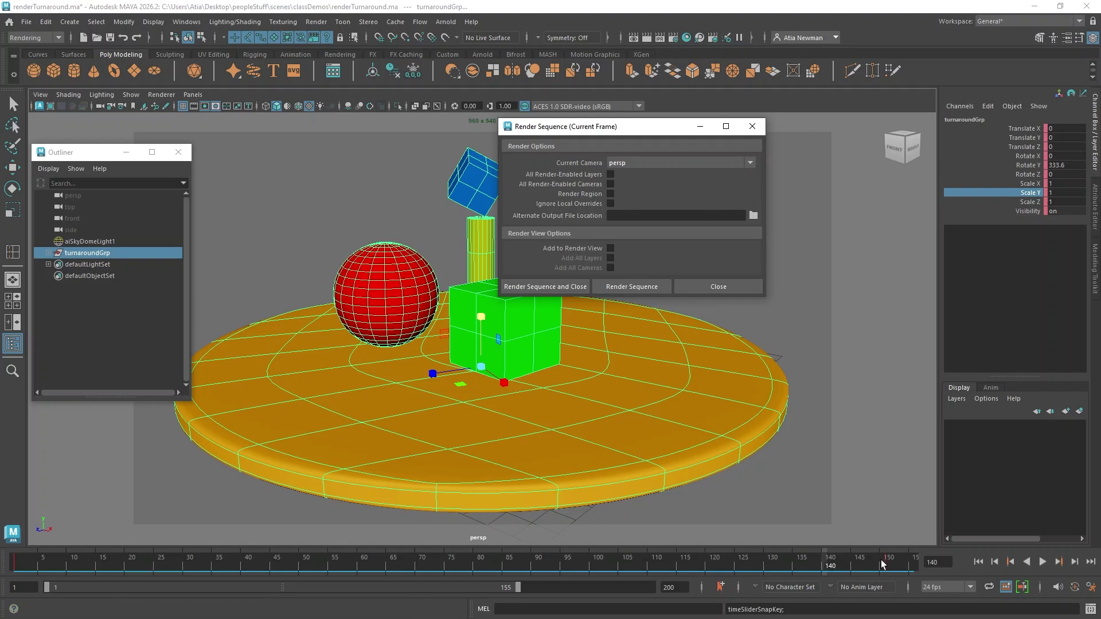
# - Open the Render Settings window and undo the accidental polygon reduction of the grouped objects
pyautogui.click(673, 38)
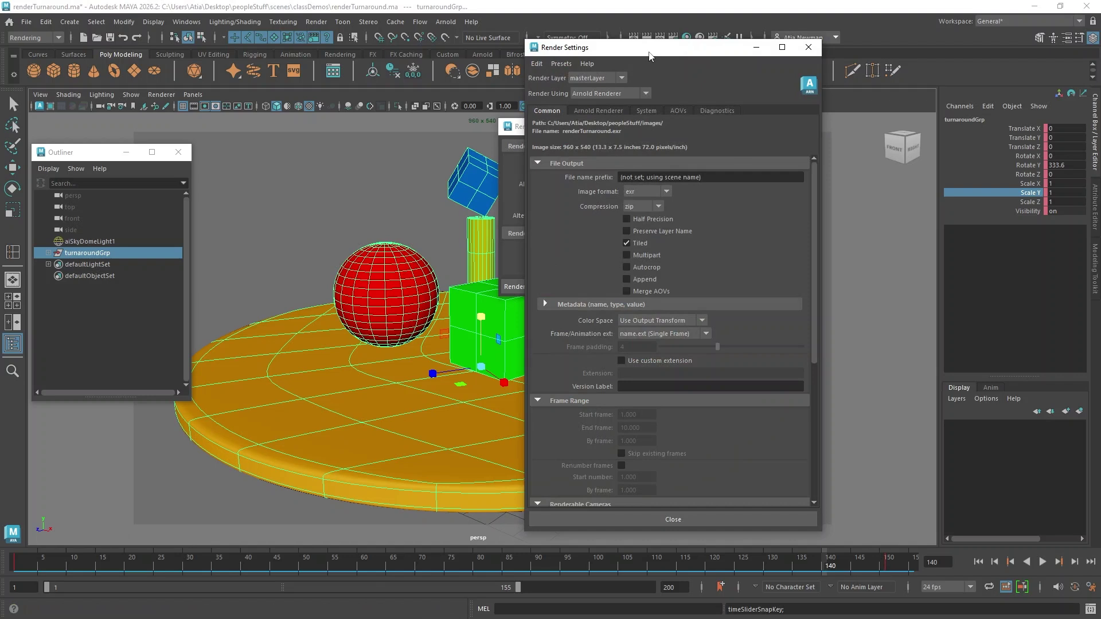
pyautogui.moveTo(650, 52); pyautogui.dragTo(605, 107)
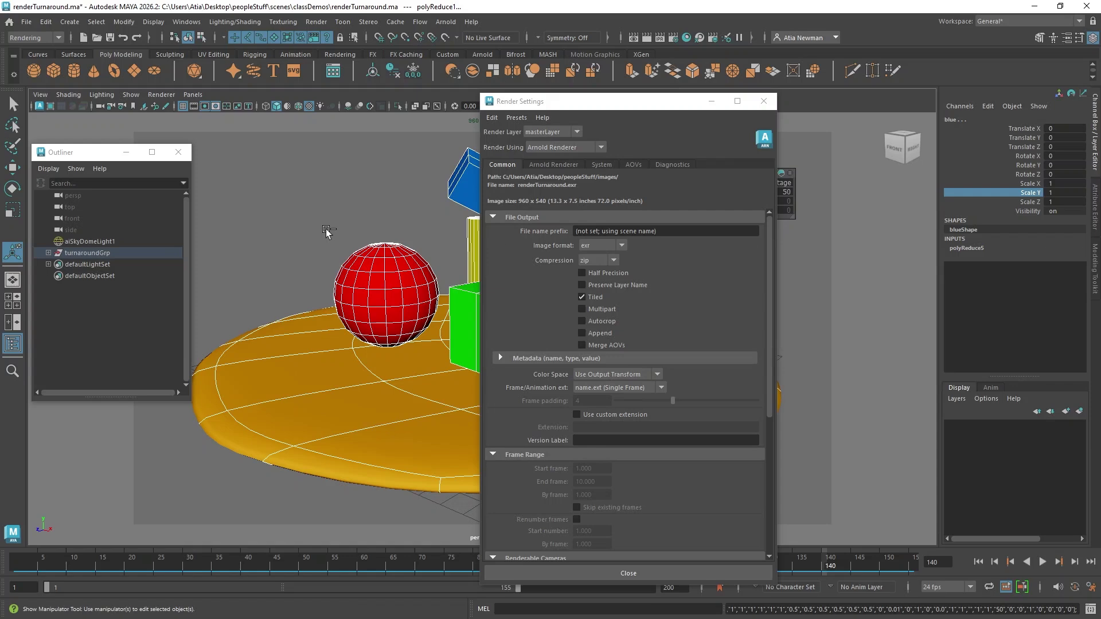
pyautogui.press('Up')
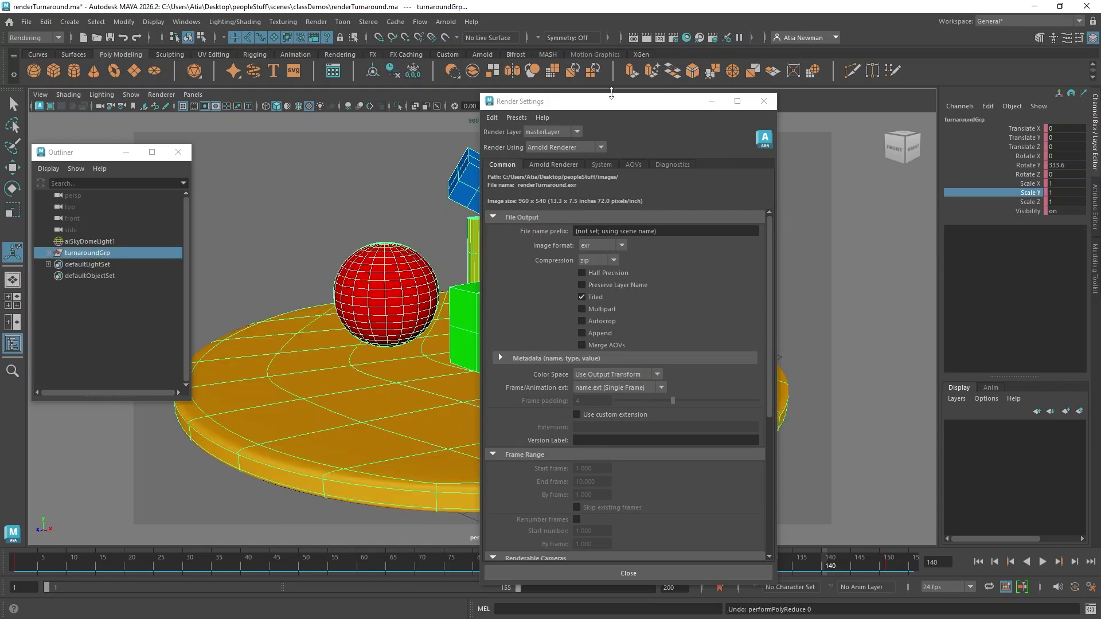
# - Set the Maya project to the coolProj02 folder on the Desktop
pyautogui.moveTo(620, 102); pyautogui.dragTo(411, 68)
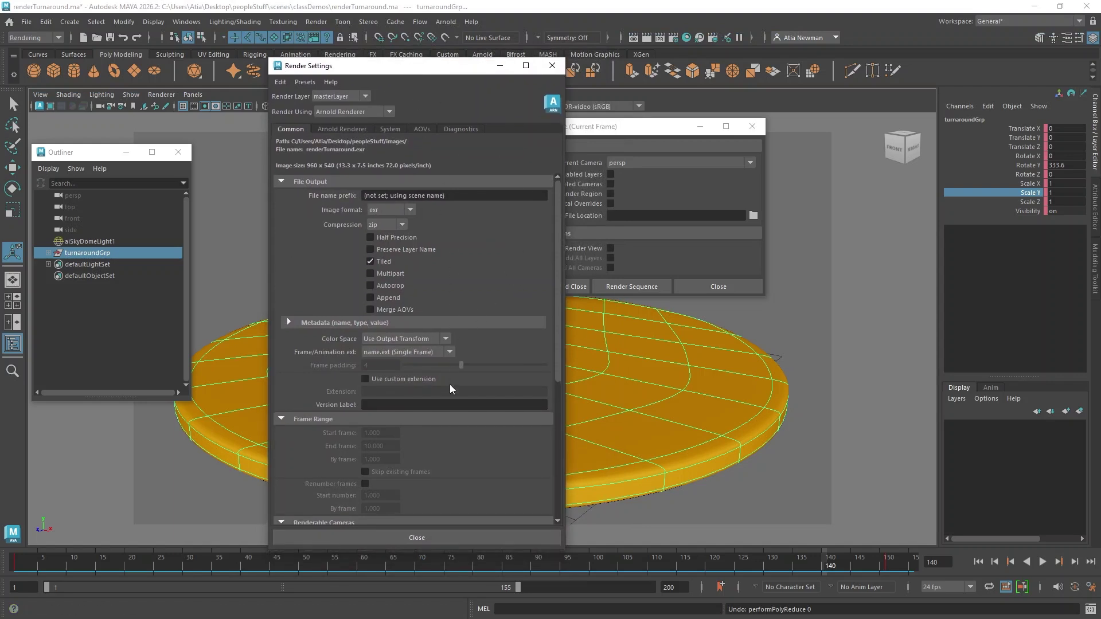
pyautogui.scroll(-5, 455, 393)
pyautogui.scroll(5, 458, 390)
pyautogui.click(27, 23)
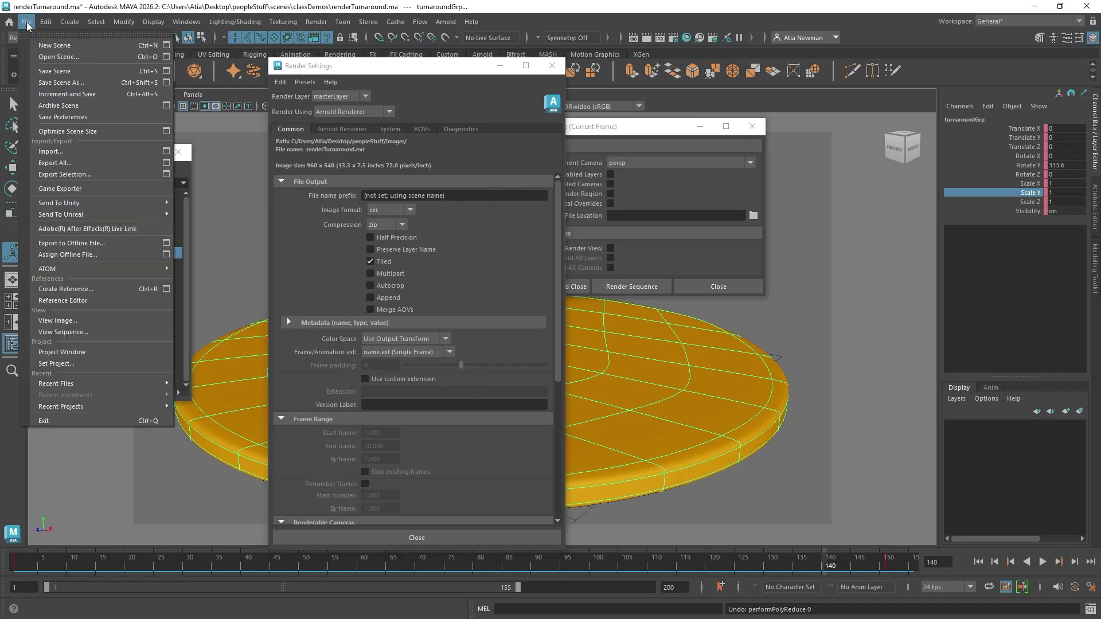
pyautogui.click(94, 363)
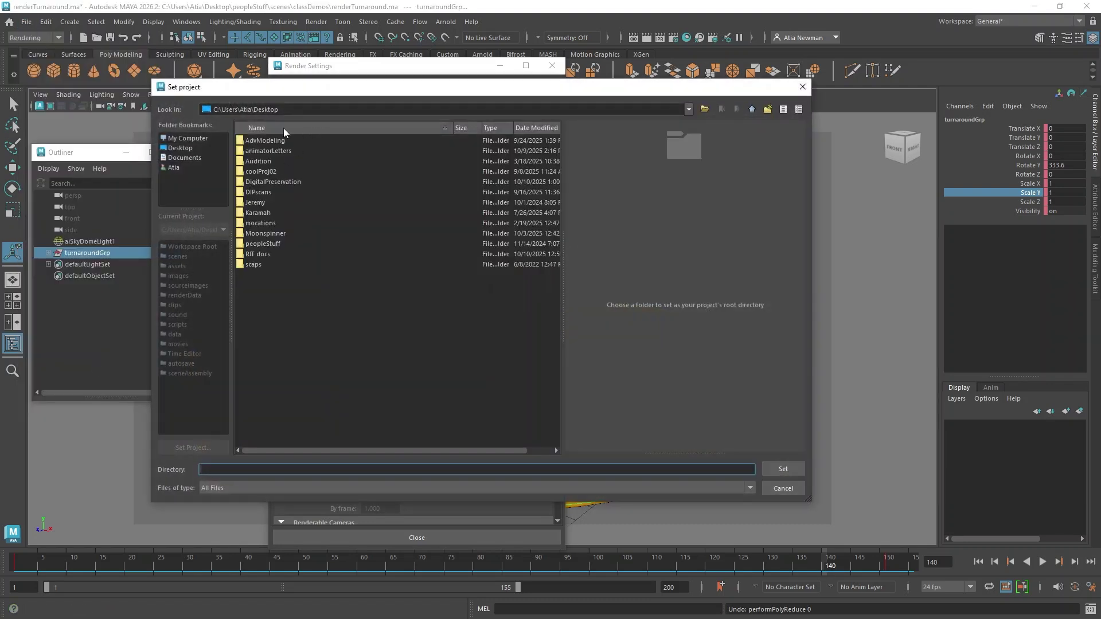
pyautogui.click(260, 170)
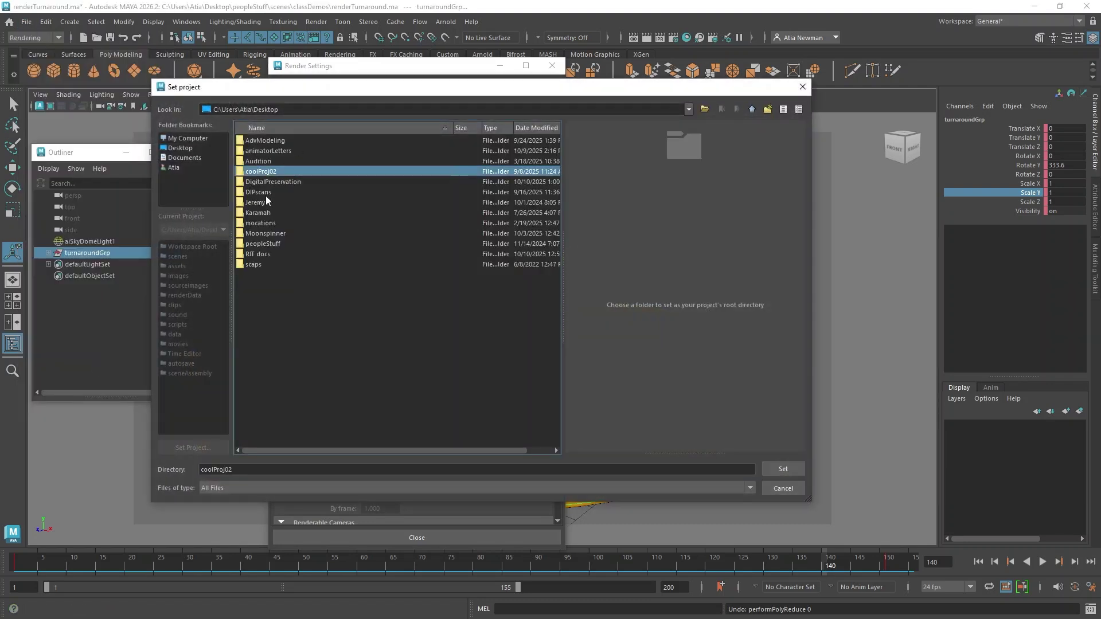
pyautogui.click(264, 193)
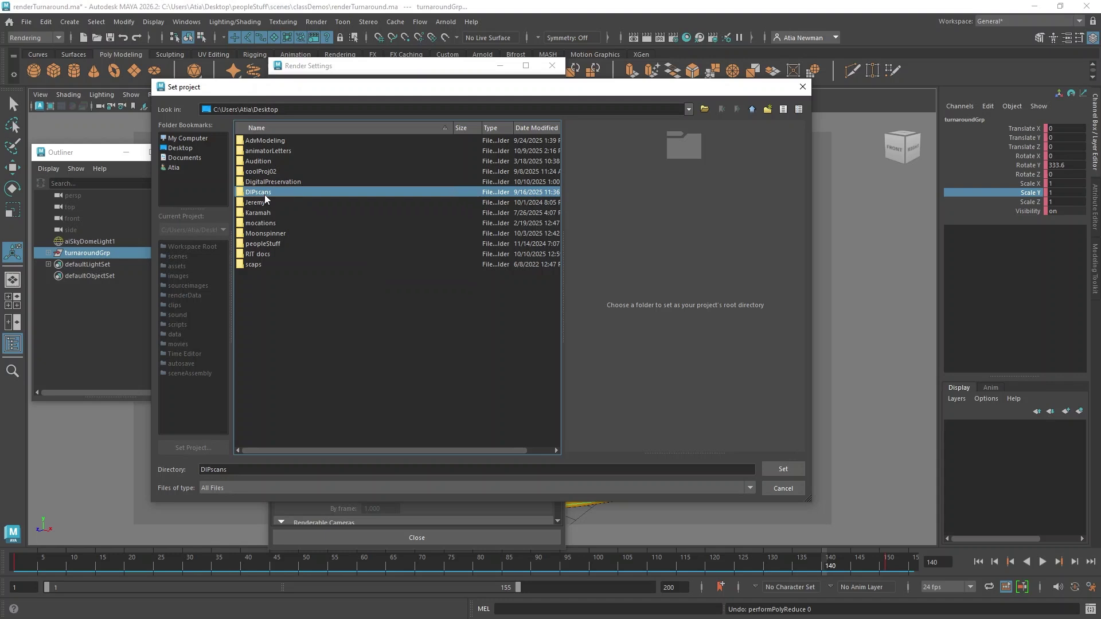
pyautogui.click(268, 242)
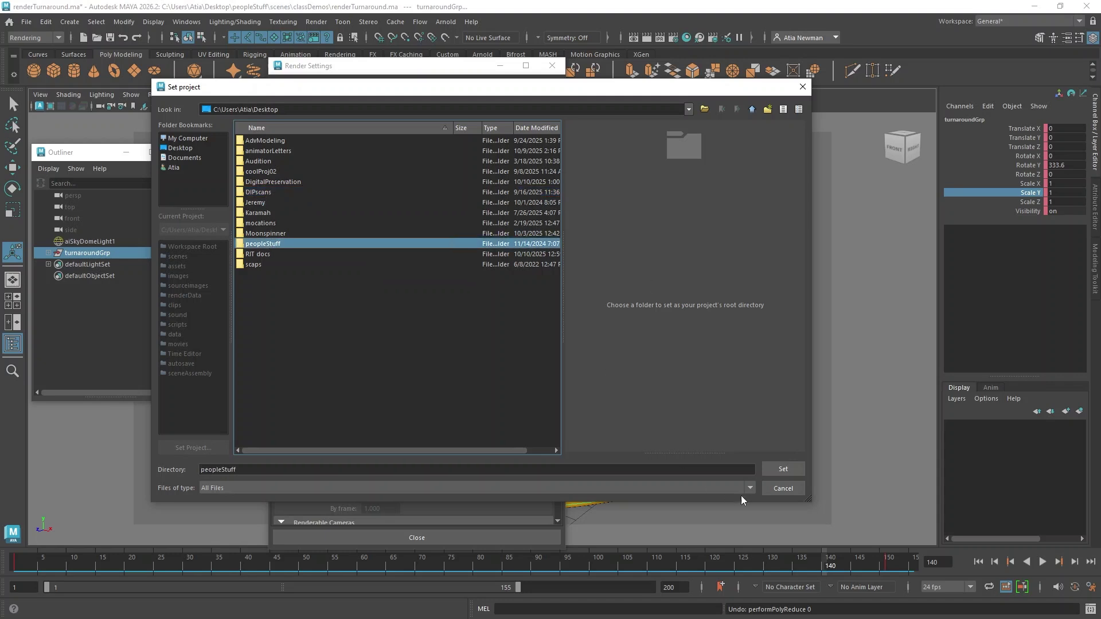
pyautogui.click(260, 172)
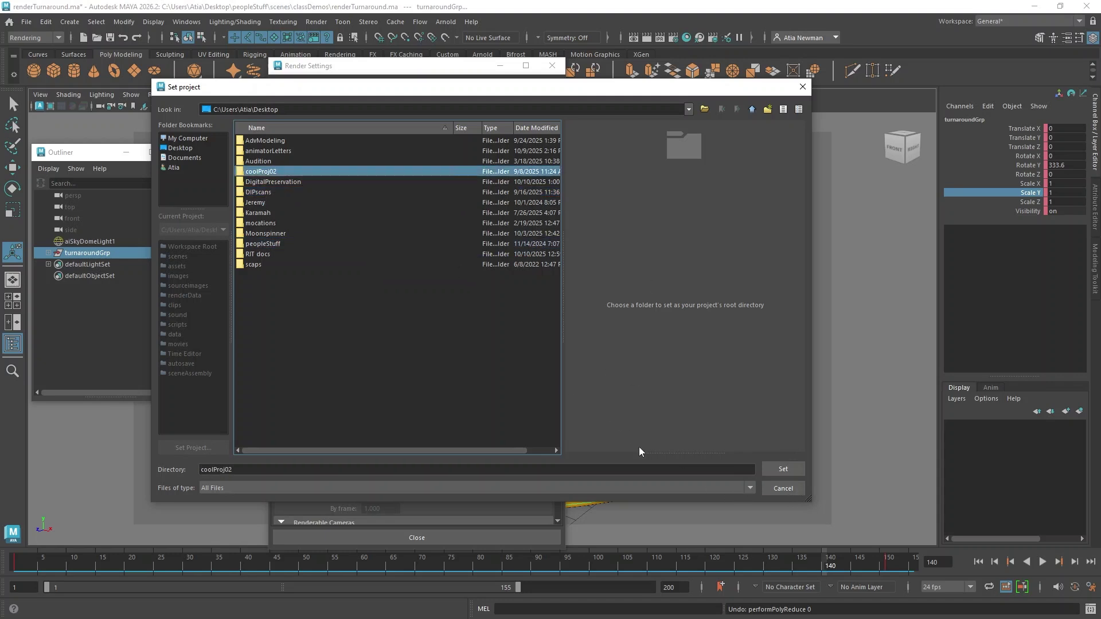
pyautogui.click(783, 469)
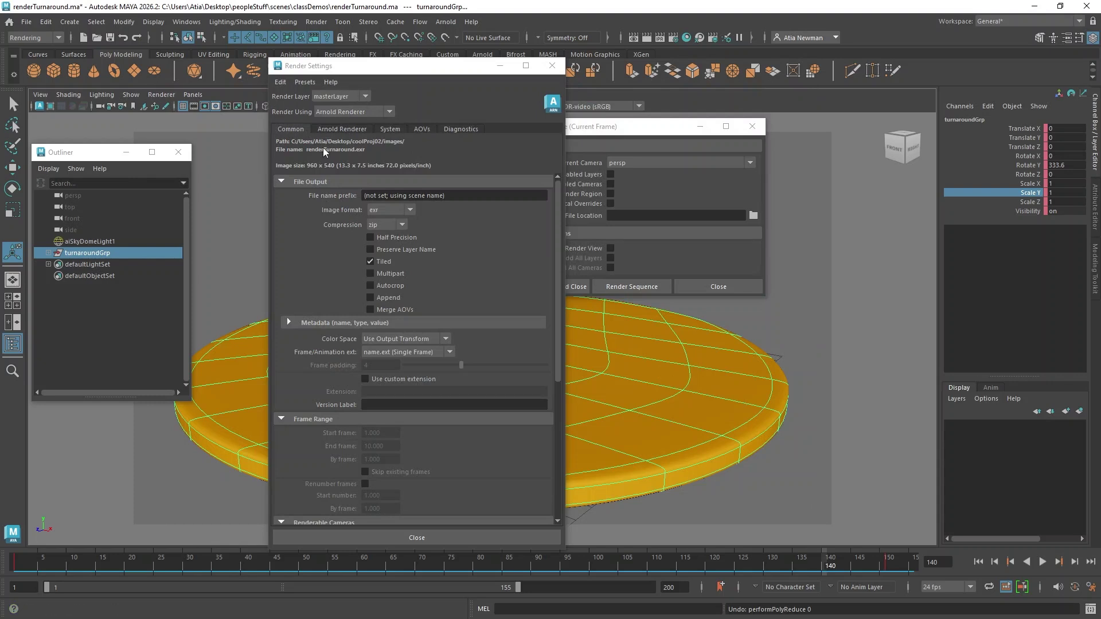
# - Set the render output's file name prefix to loop and its image format to png with int16 format
pyautogui.click(466, 195)
pyautogui.moveTo(465, 195); pyautogui.dragTo(336, 187)
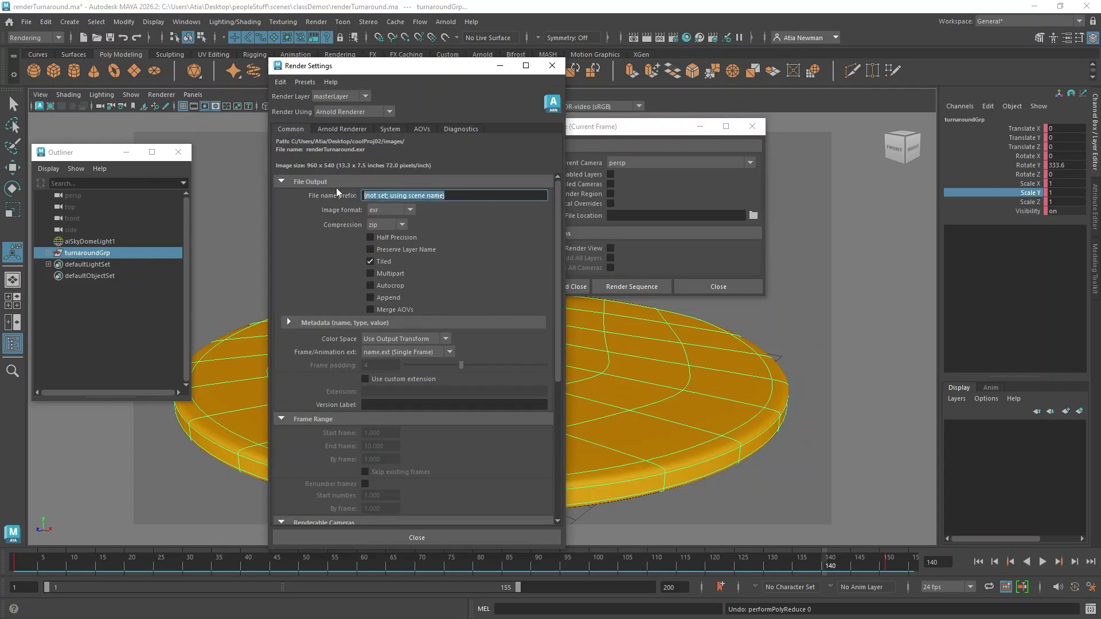
pyautogui.write('loop')
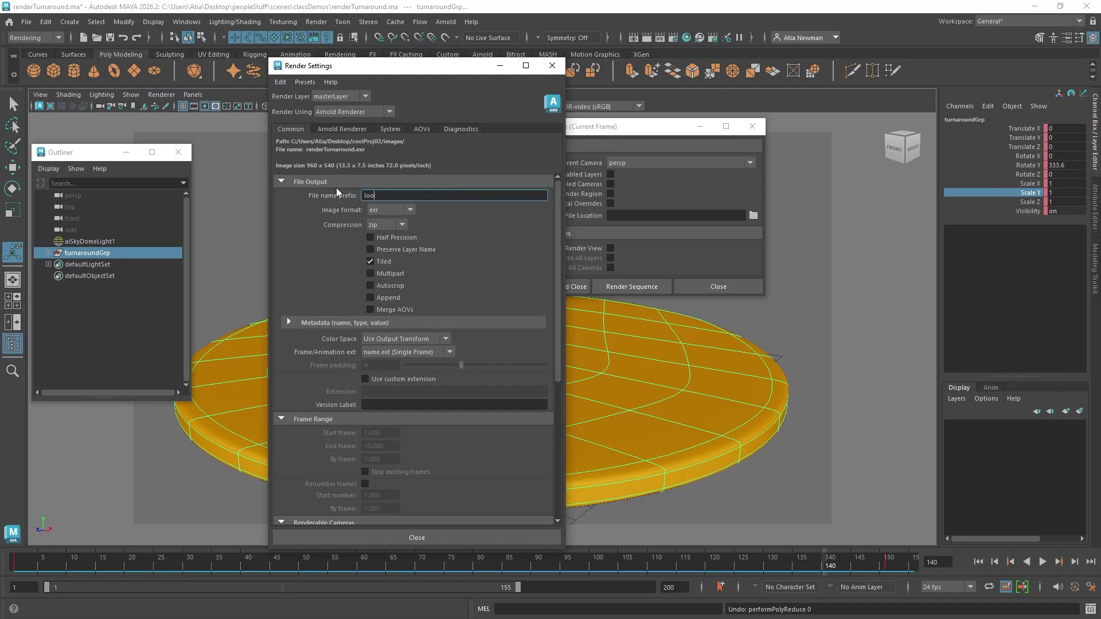
pyautogui.click(395, 210)
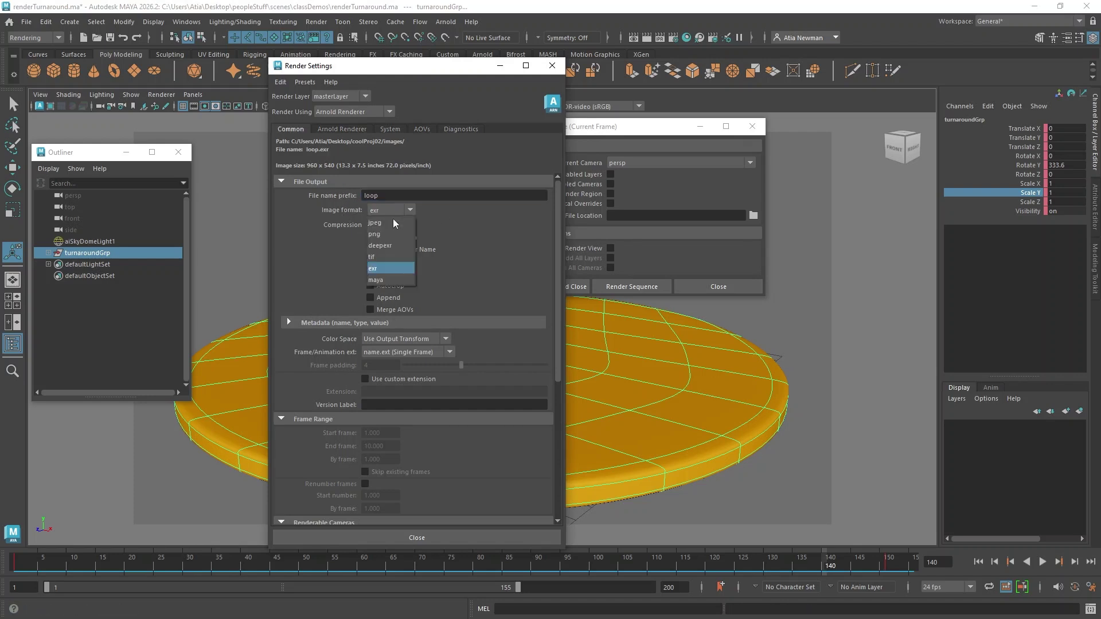
pyautogui.click(389, 234)
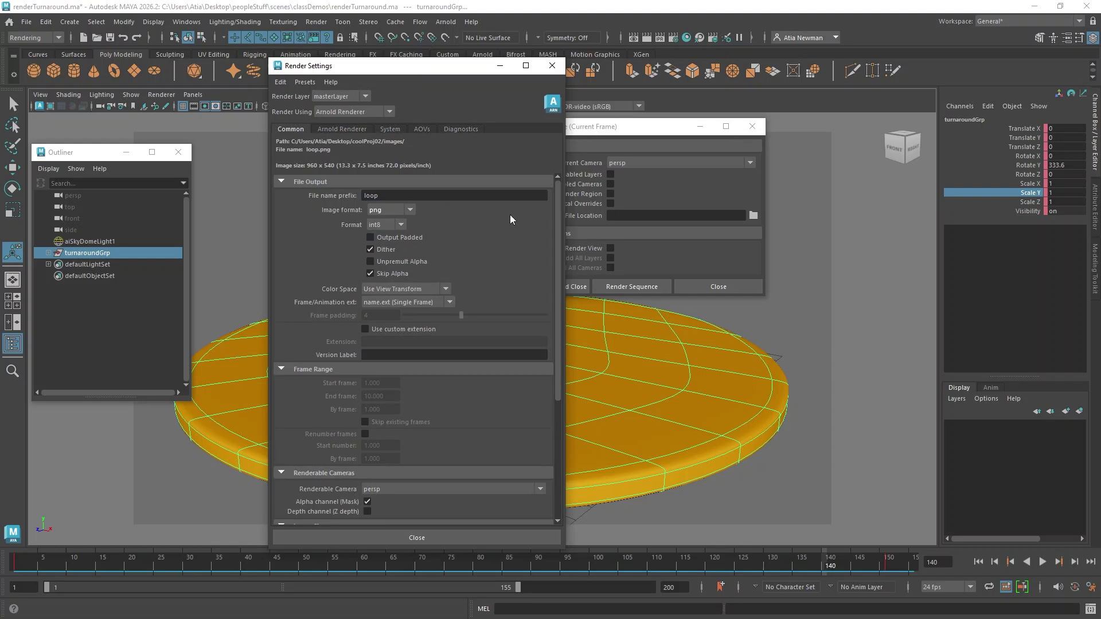
pyautogui.click(378, 226)
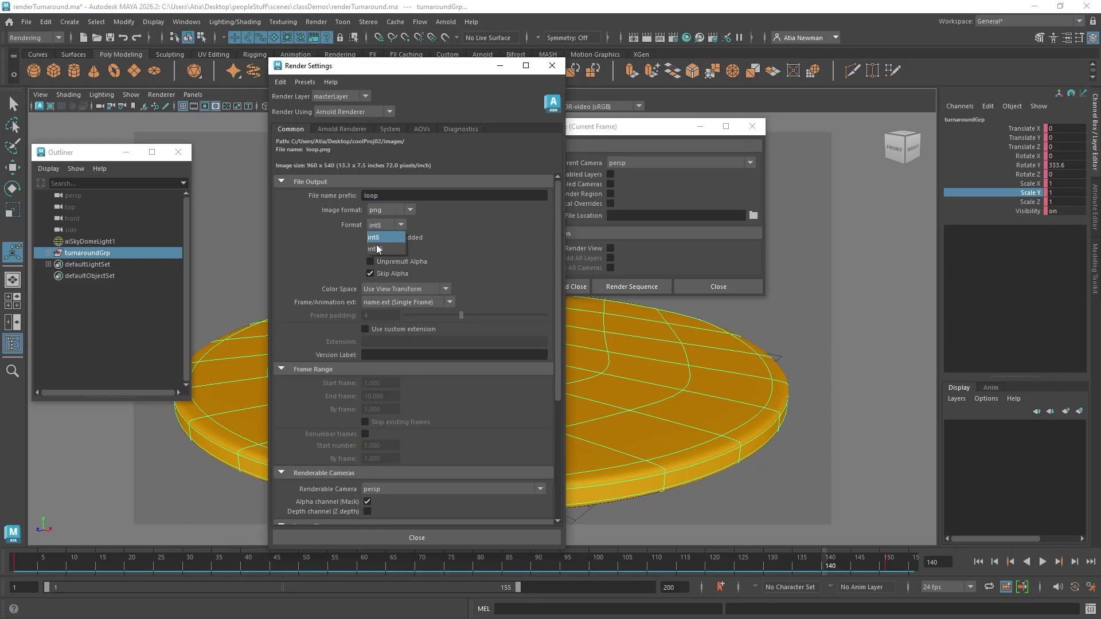
pyautogui.click(381, 245)
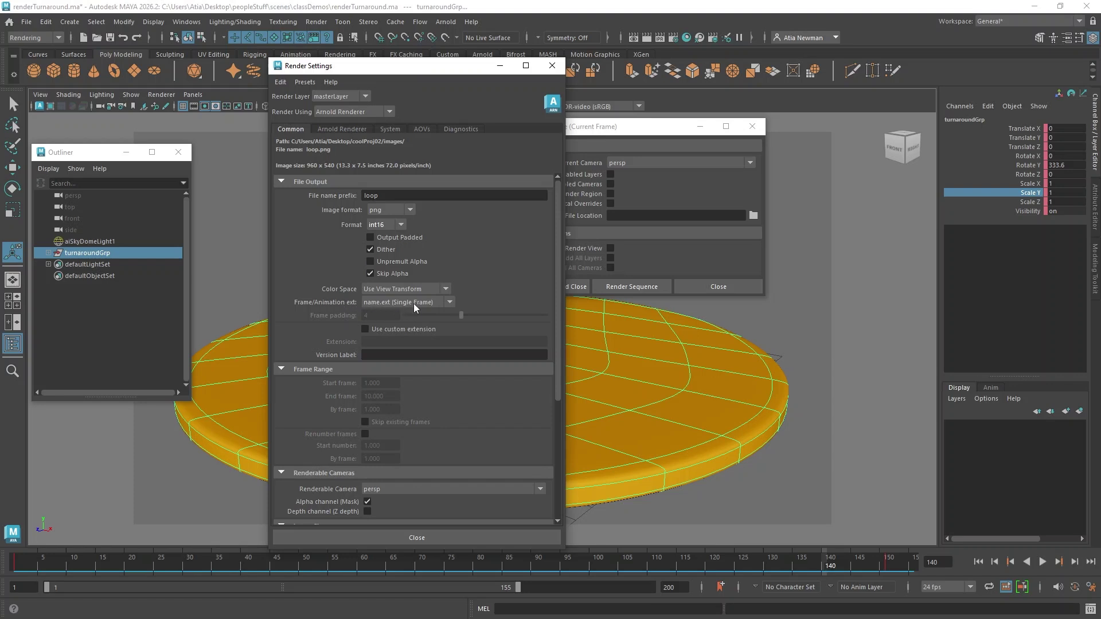
# - Set the frame/animation extension to name.#.ext with a frame padding of 3
pyautogui.click(434, 304)
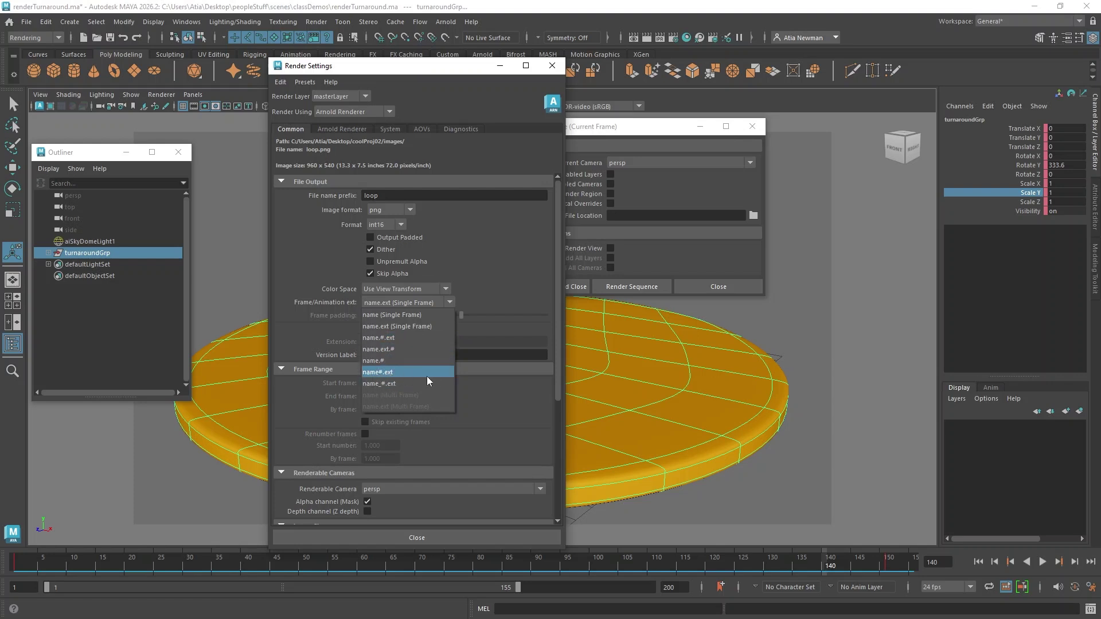
pyautogui.click(398, 337)
pyautogui.moveTo(379, 315); pyautogui.dragTo(353, 313)
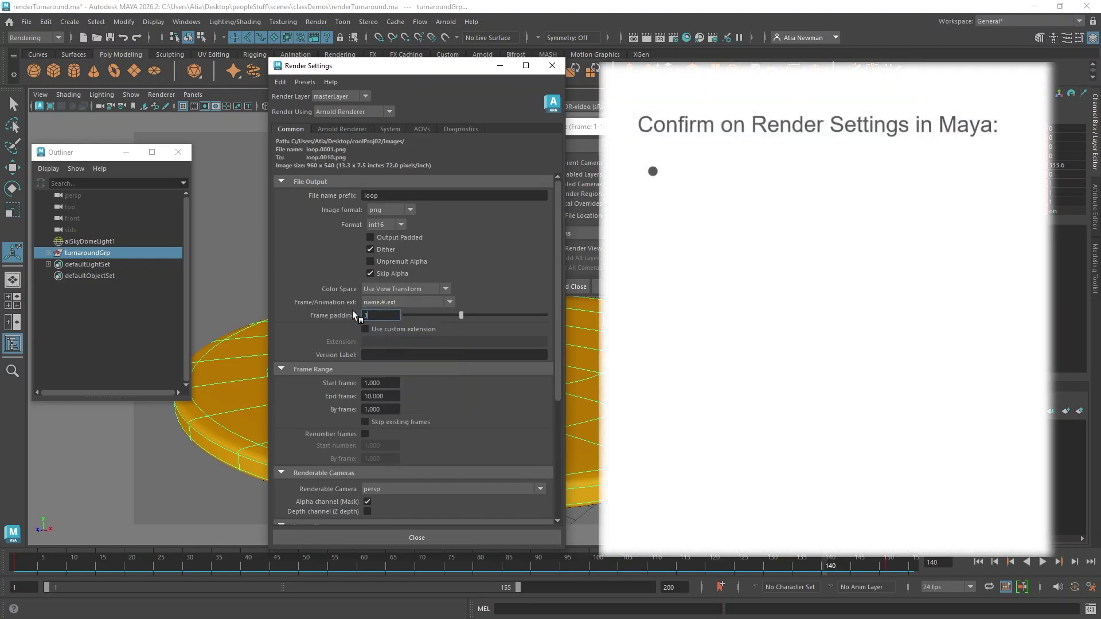
pyautogui.write('3')
pyautogui.press('Return')
# - Set the end frame of the render's frame range to 150
pyautogui.scroll(-3, 463, 325)
pyautogui.click(383, 328)
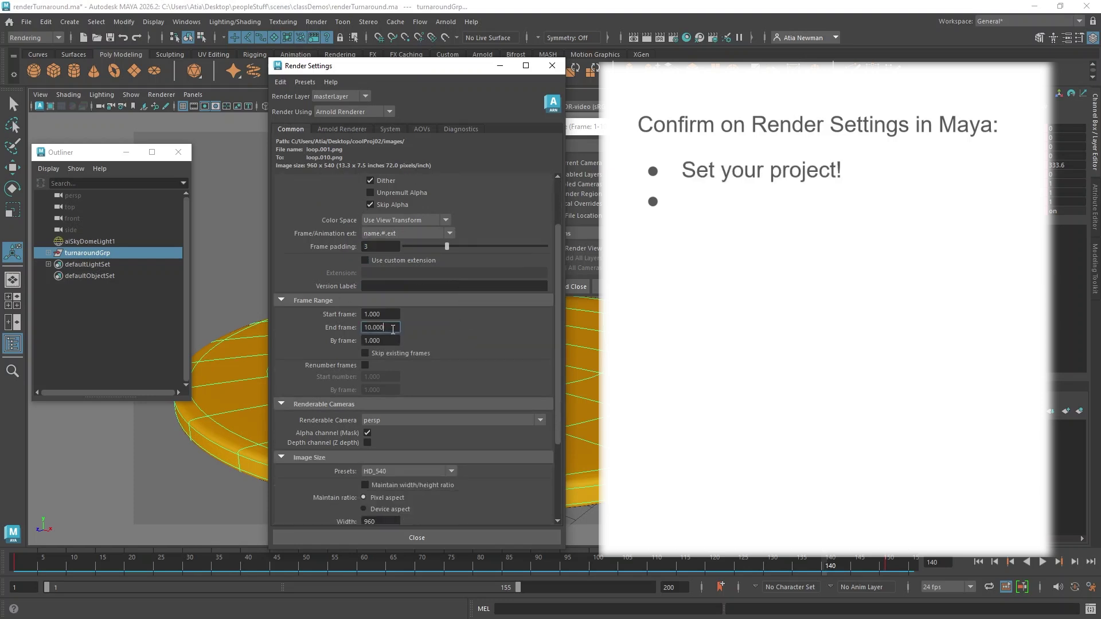
pyautogui.write('150')
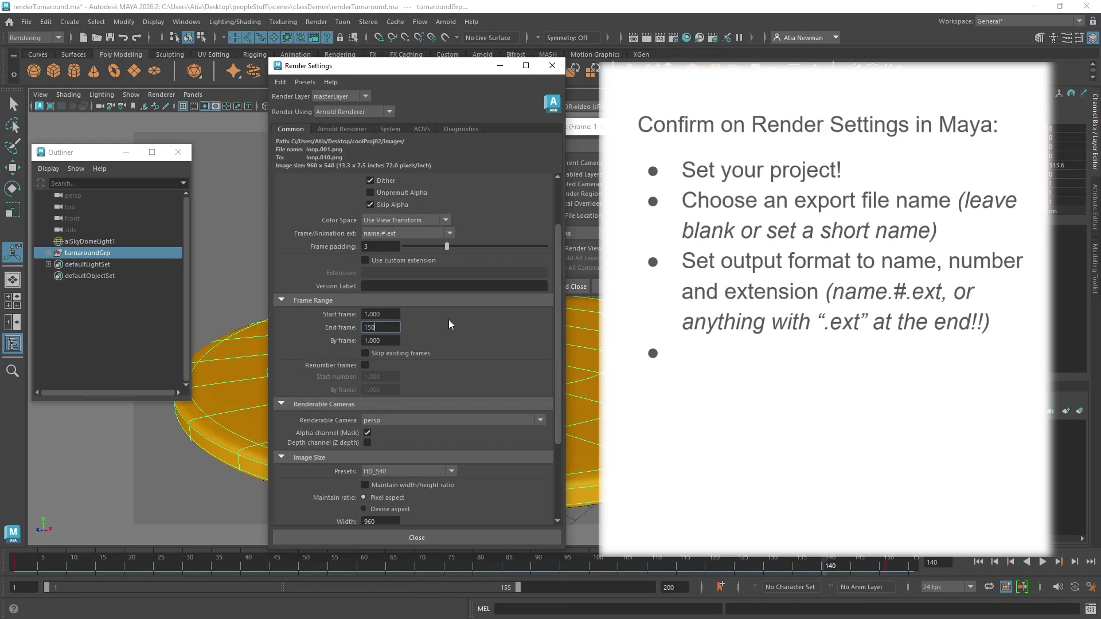
pyautogui.scroll(-3, 506, 304)
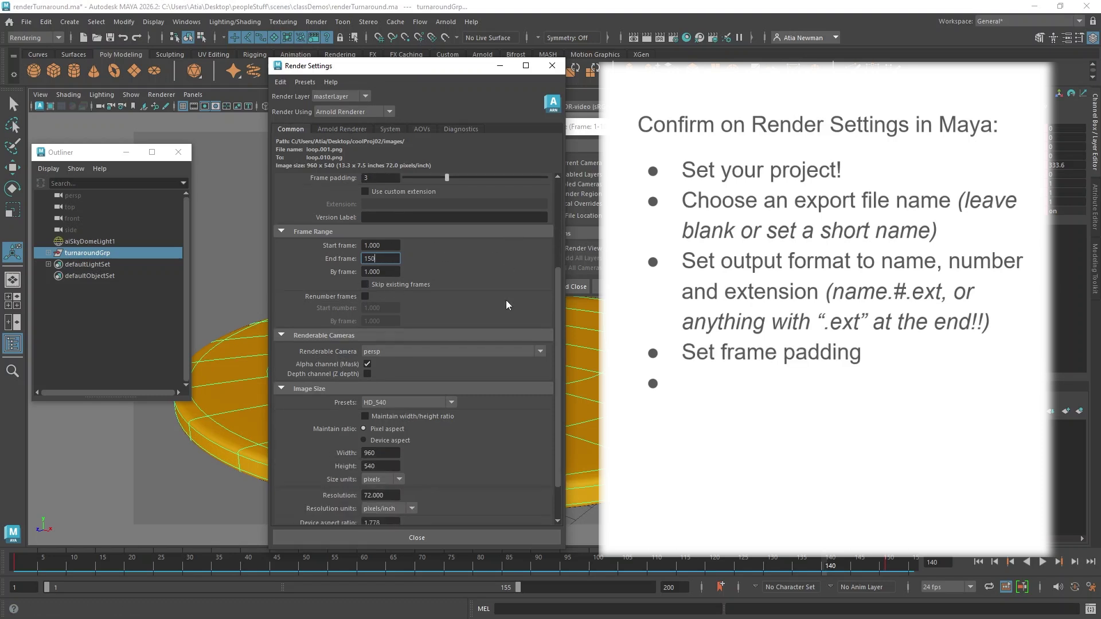
pyautogui.press('Return')
# - Review the image size presets, keep HD_540, and close the Render Settings window
pyautogui.scroll(-2, 397, 353)
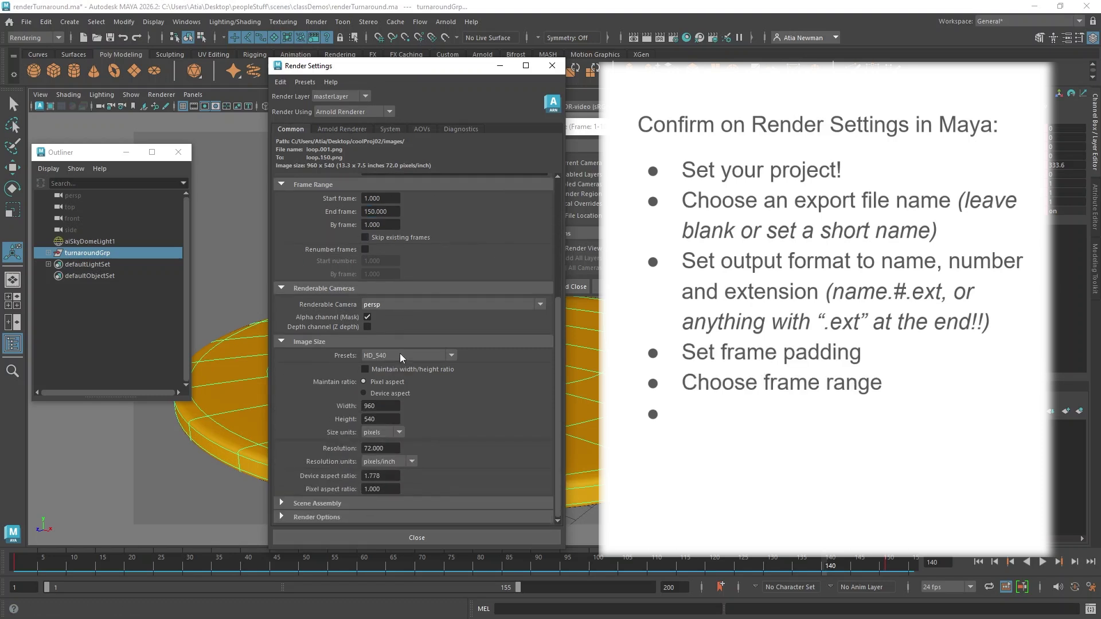
pyautogui.click(450, 356)
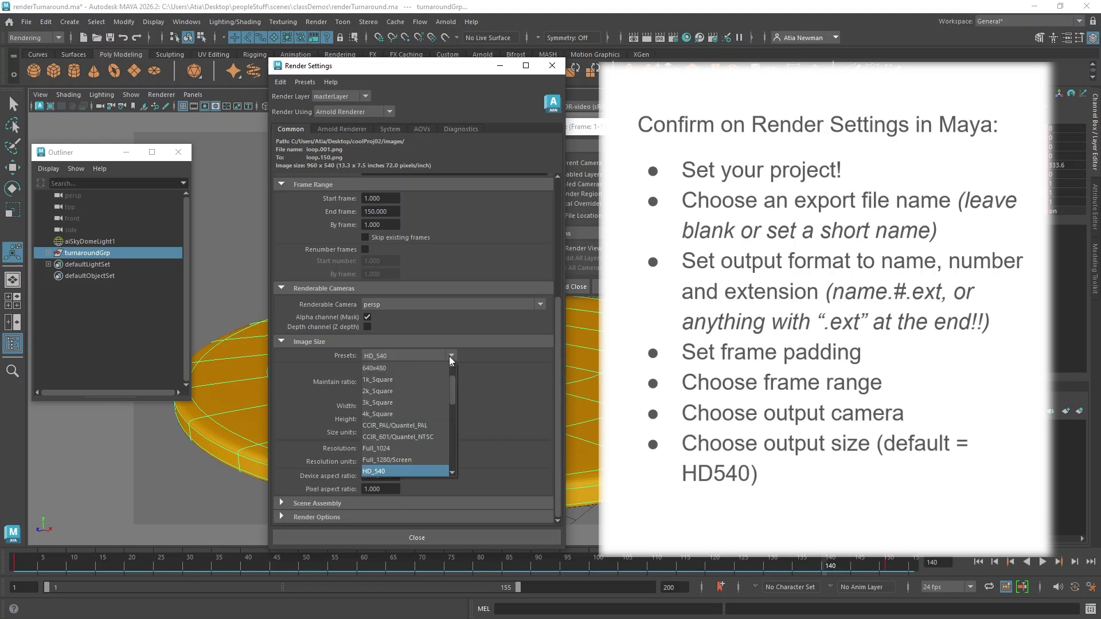
pyautogui.scroll(-2, 449, 356)
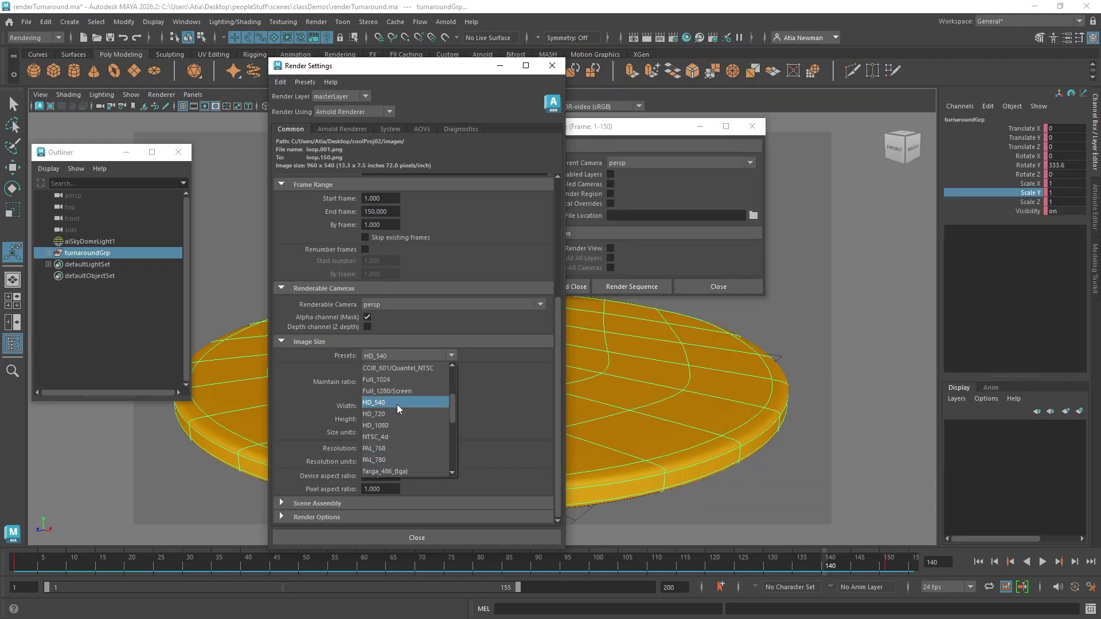
pyautogui.scroll(2, 398, 398)
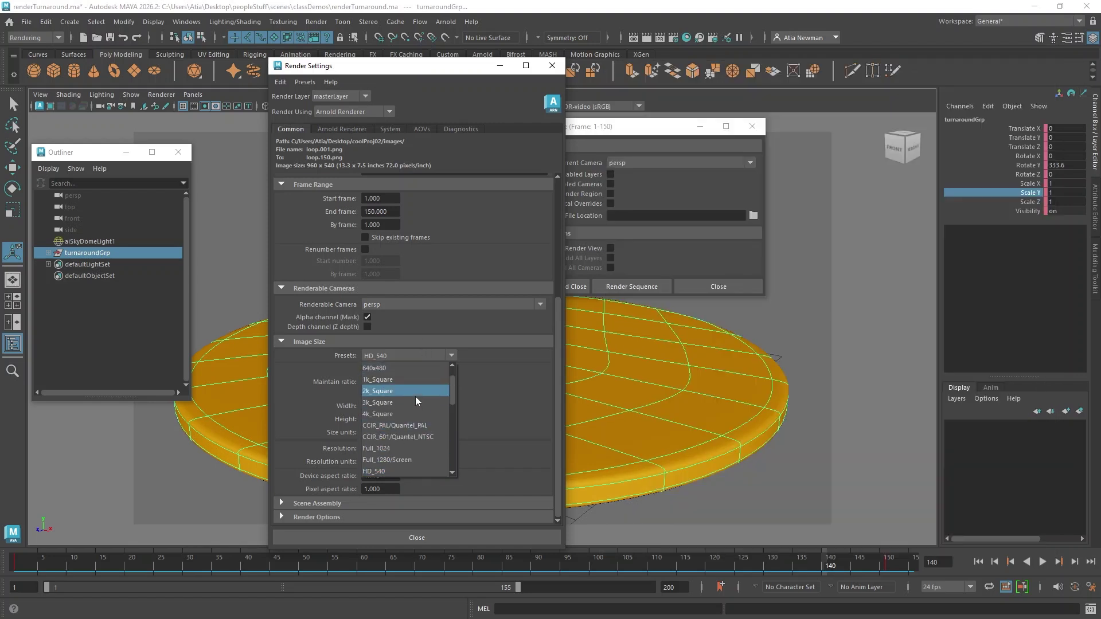
pyautogui.scroll(-1, 415, 432)
pyautogui.click(503, 356)
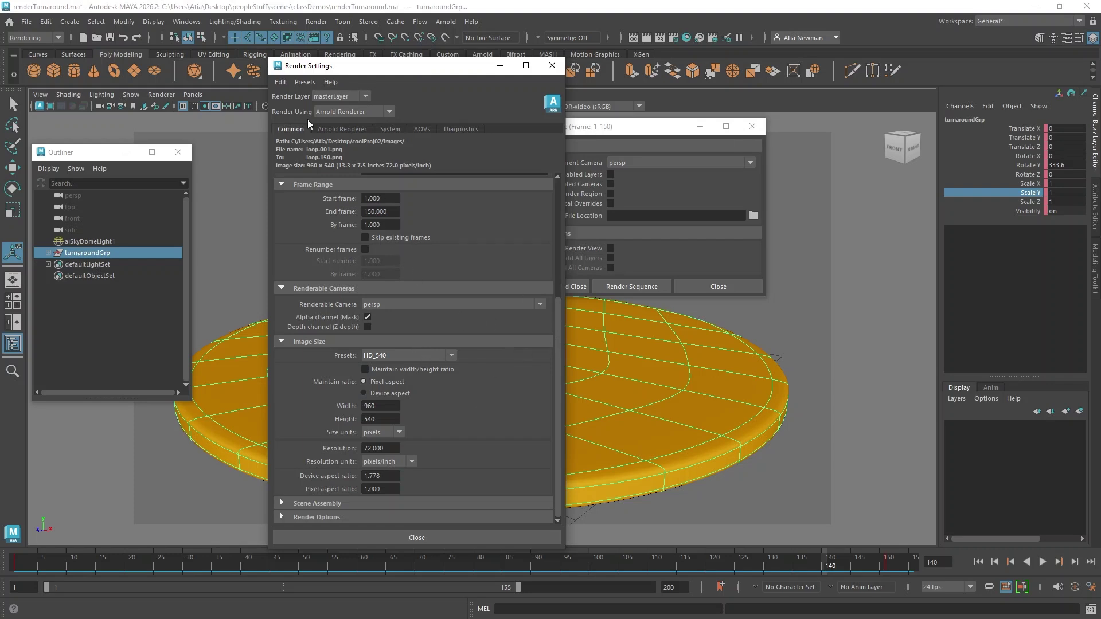
pyautogui.click(452, 539)
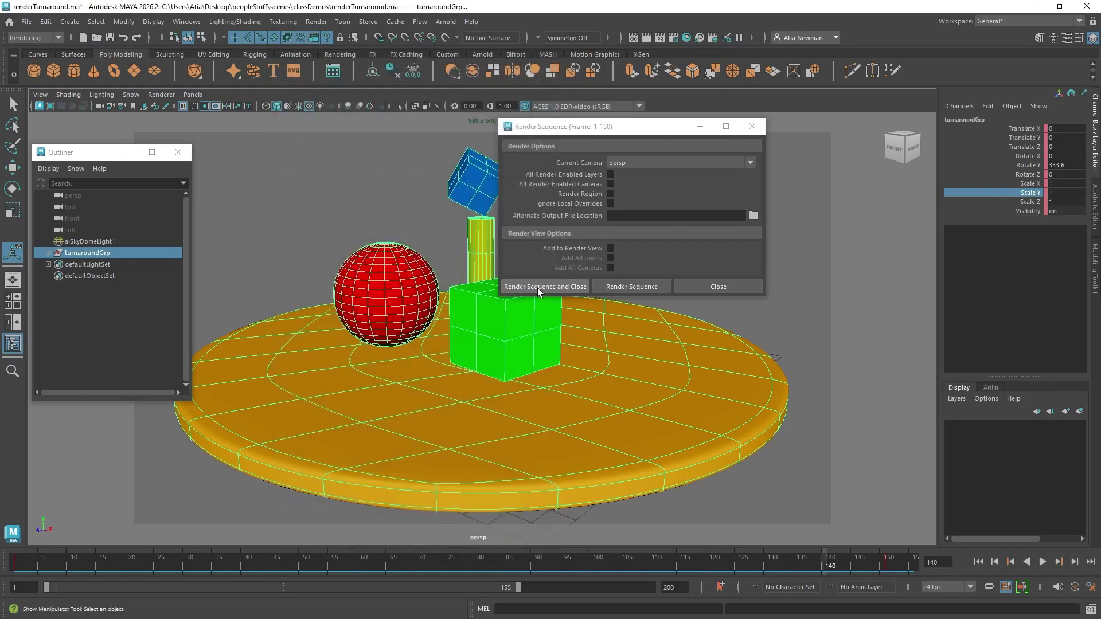
# - Check the Script Editor and close it, then render frames 1-150 from the persp camera, closing the Render Sequence options
pyautogui.click(1090, 609)
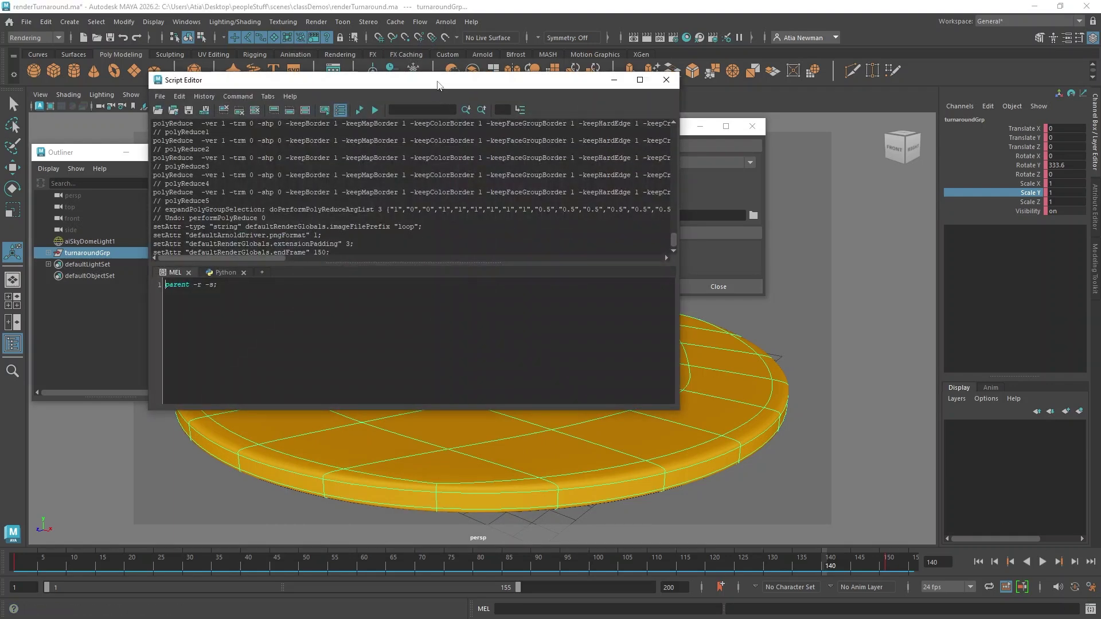
pyautogui.moveTo(437, 84); pyautogui.dragTo(338, 141)
pyautogui.moveTo(587, 124); pyautogui.dragTo(683, 133)
pyautogui.click(570, 139)
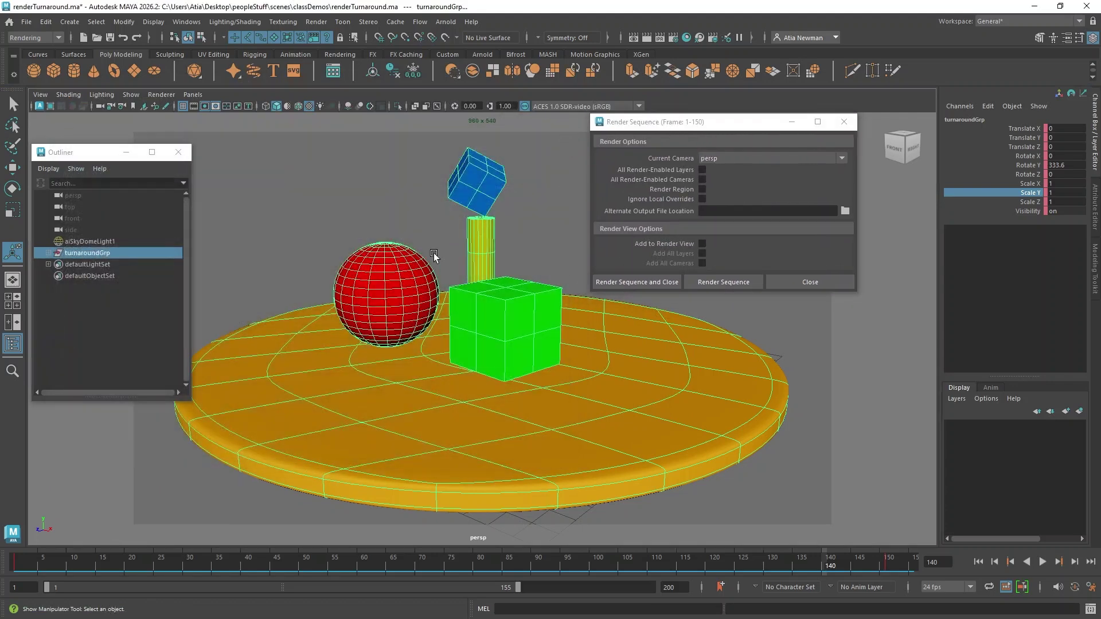
pyautogui.click(634, 282)
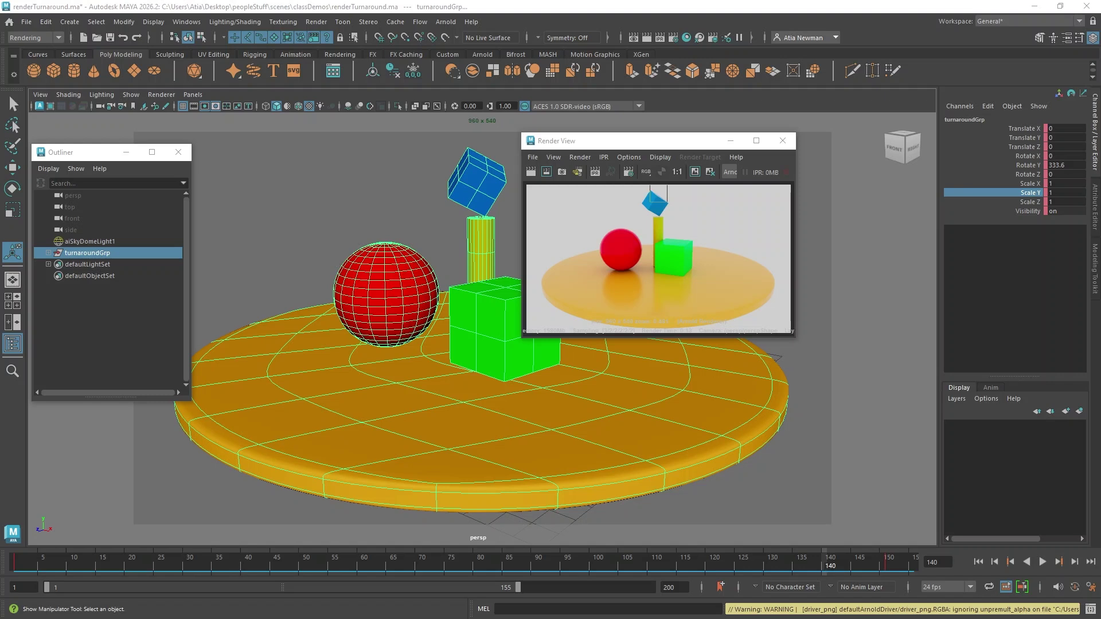
# - Switch to Adobe Media Encoder and queue the PNG file sequence starting at loop.001.png from the coolProj02 images folder
pyautogui.moveTo(0, 86); pyautogui.dragTo(523, 39)
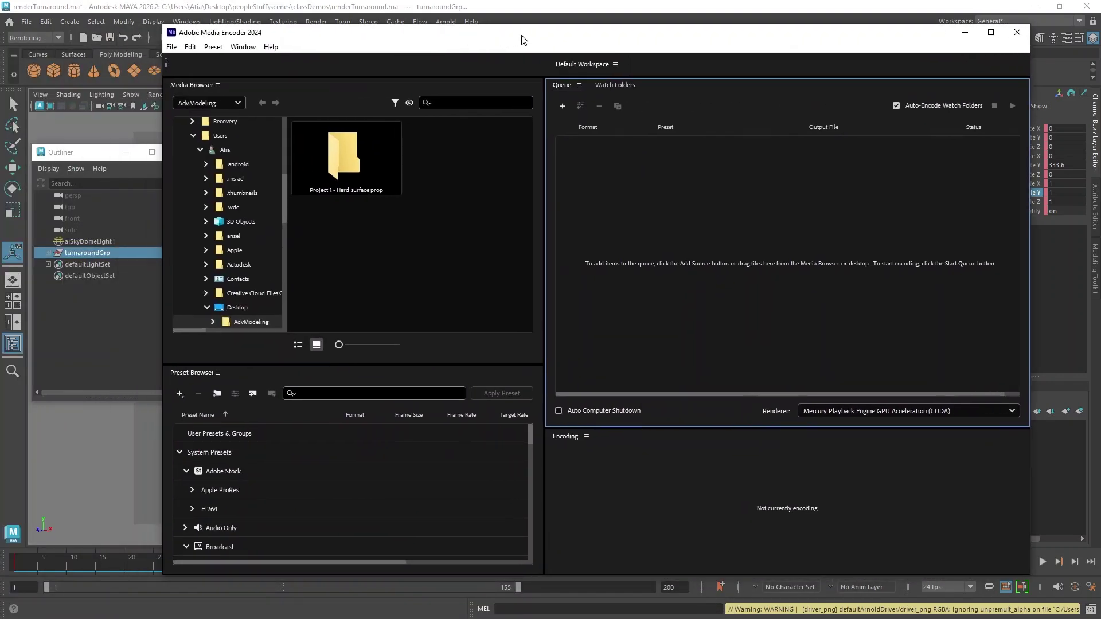
pyautogui.click(561, 105)
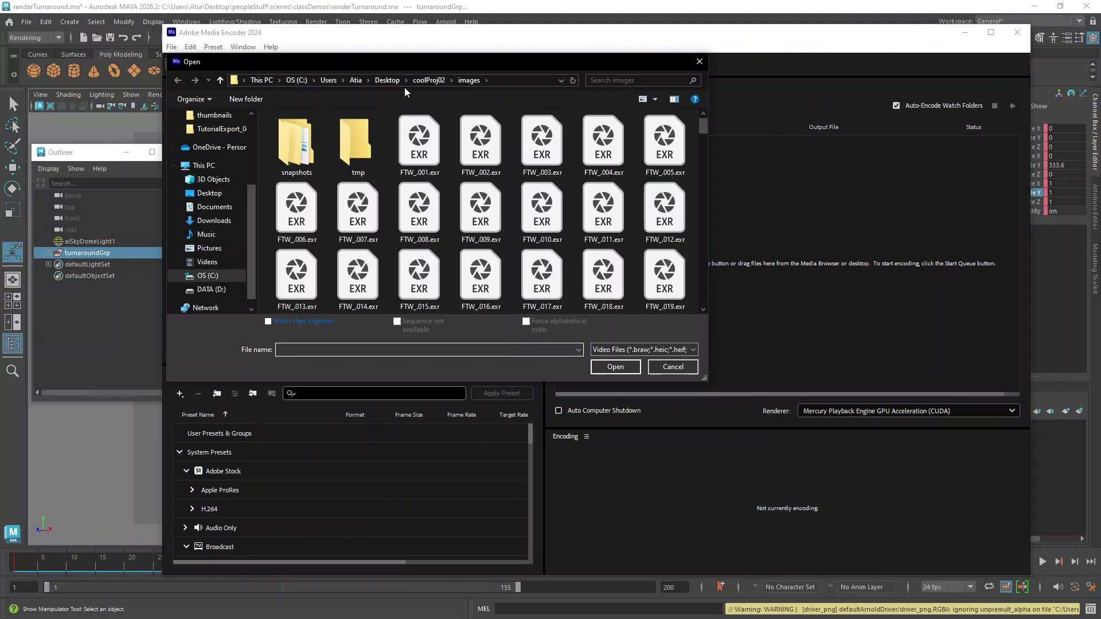
pyautogui.click(427, 80)
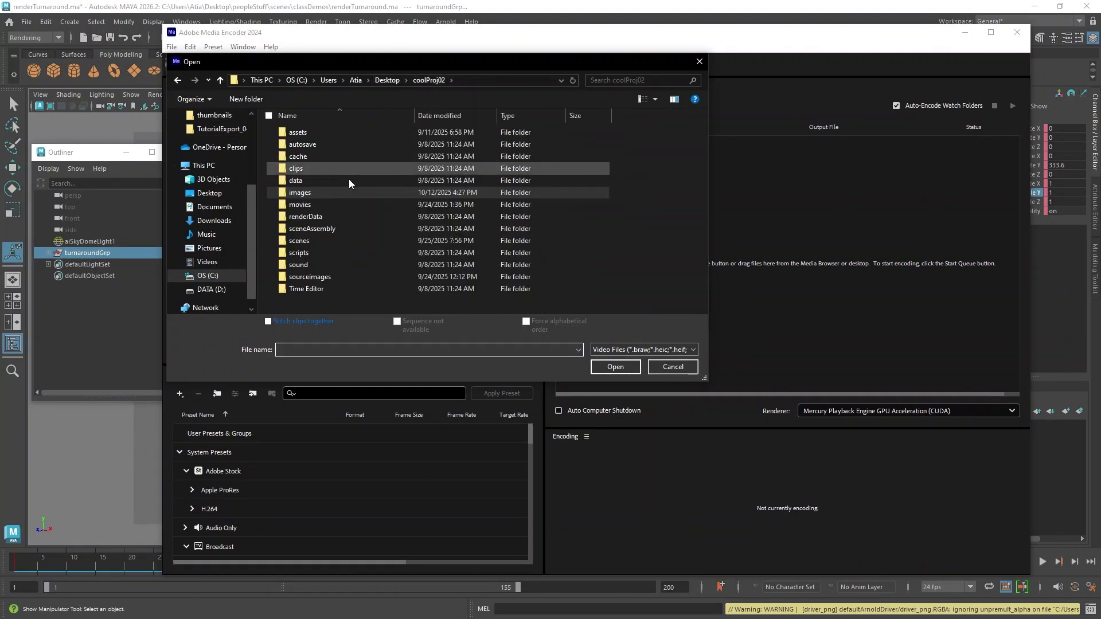
pyautogui.doubleClick(325, 194)
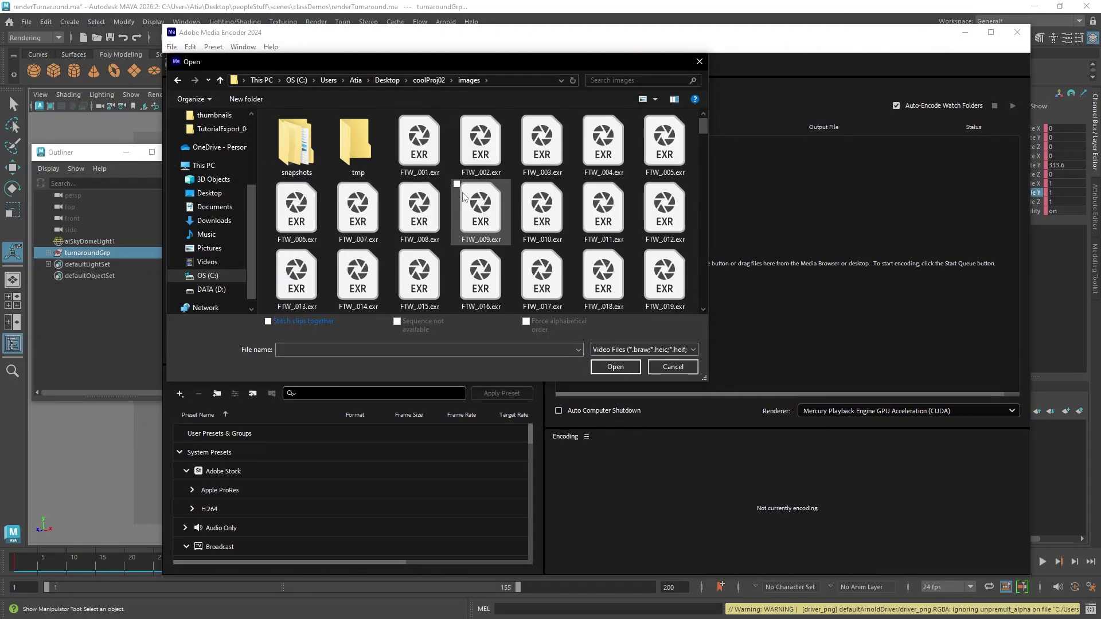
pyautogui.scroll(-5, 464, 197)
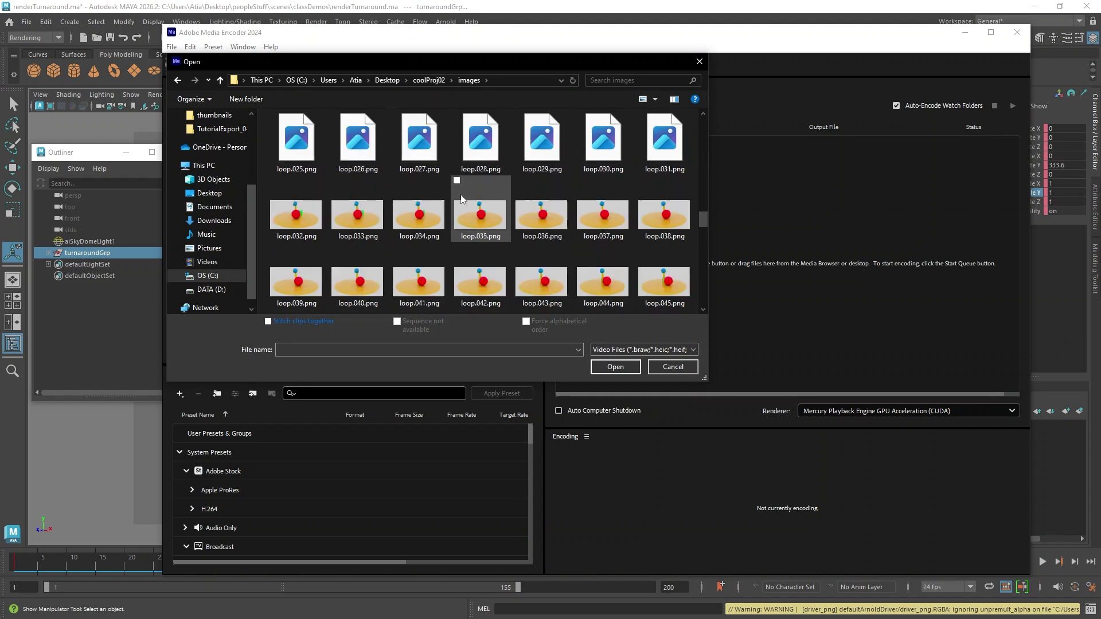
pyautogui.scroll(3, 467, 177)
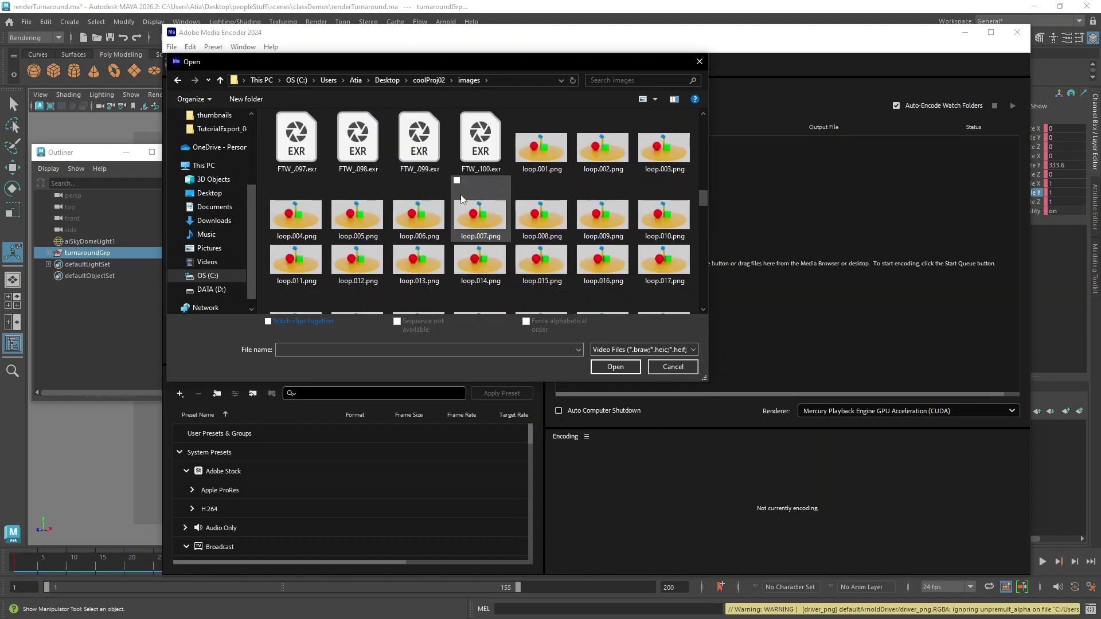
pyautogui.click(522, 150)
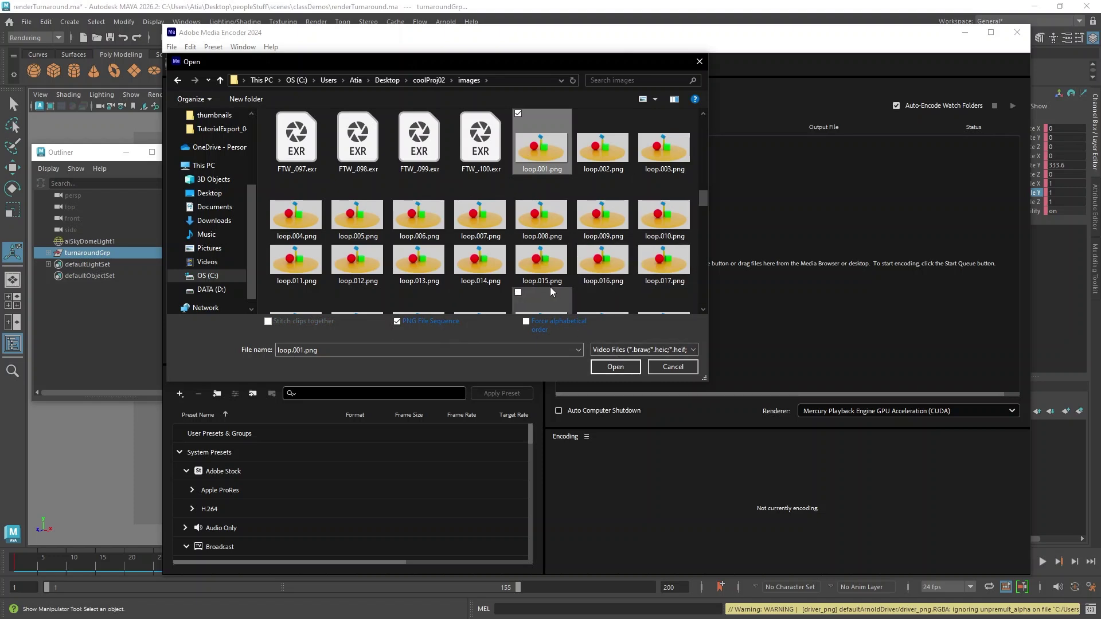
pyautogui.click(608, 366)
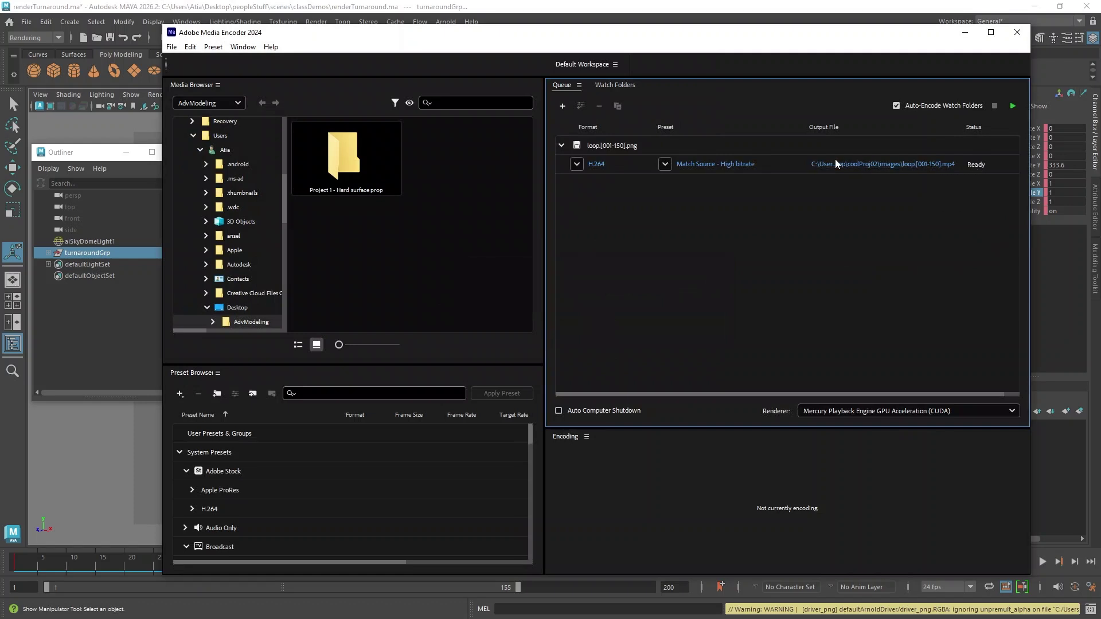
# - Set the output location to the coolProj02 movies folder, keeping the name loop.[001-150].mp4, and start encoding the queue
pyautogui.click(904, 167)
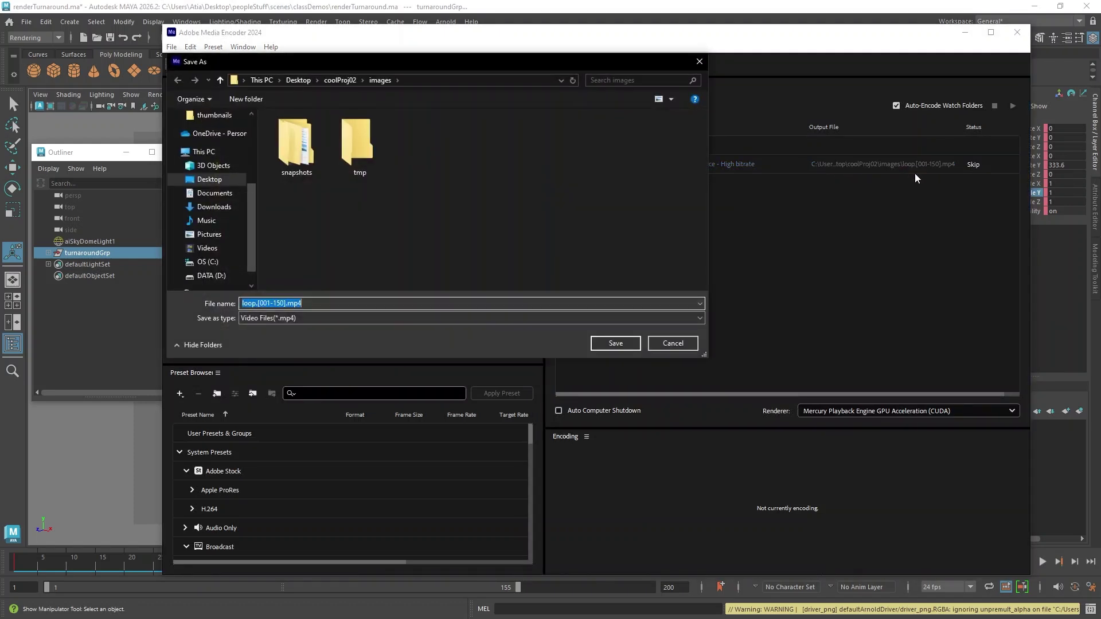
pyautogui.click(338, 80)
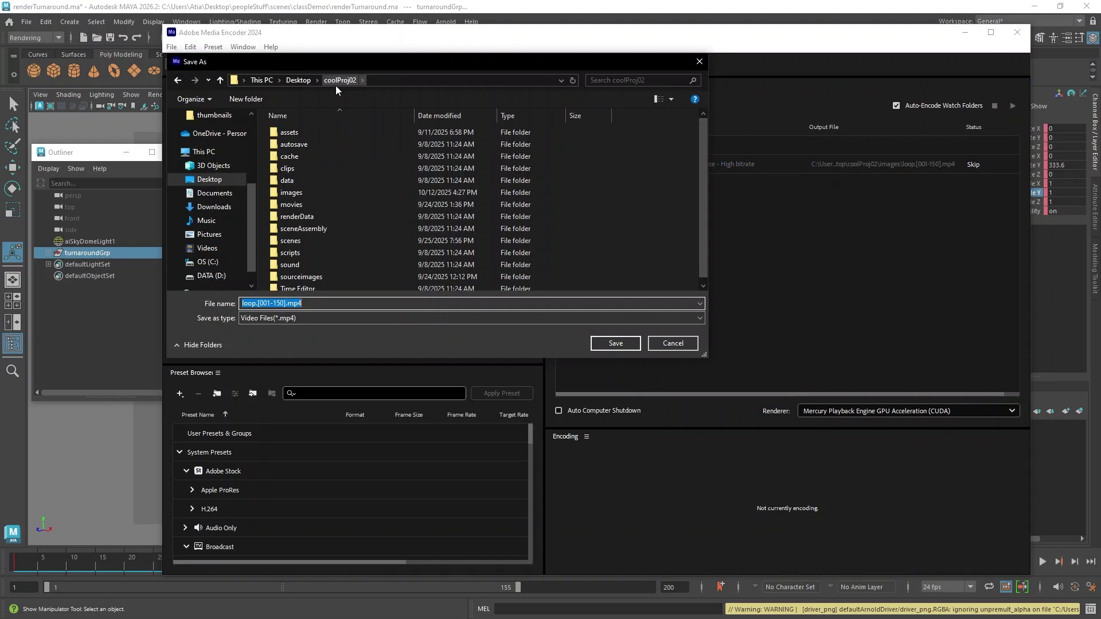
pyautogui.doubleClick(312, 205)
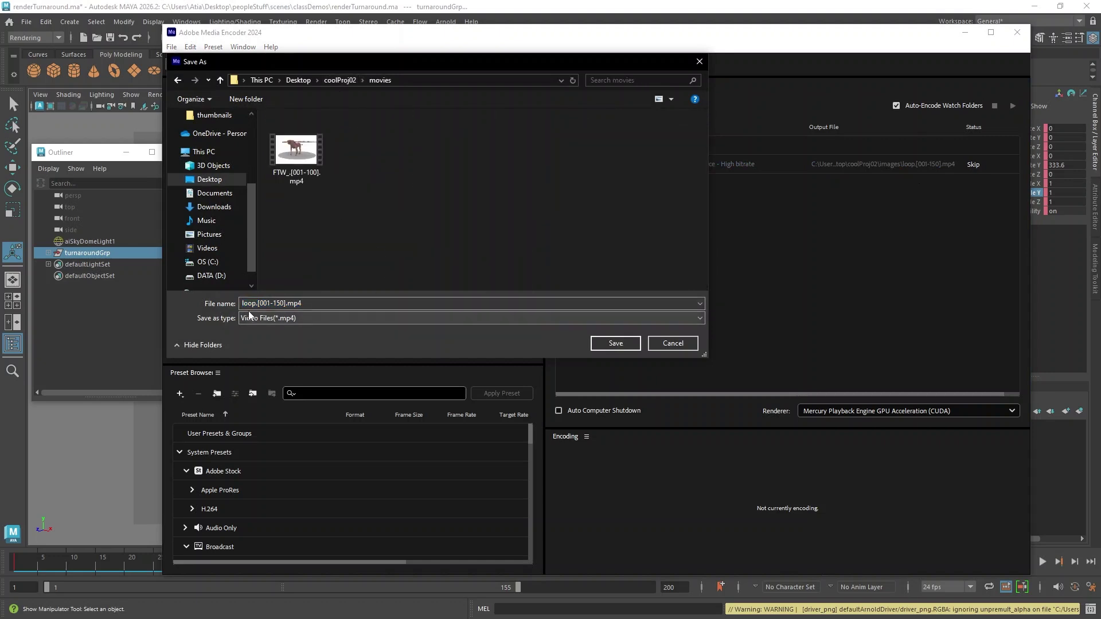
pyautogui.click(616, 342)
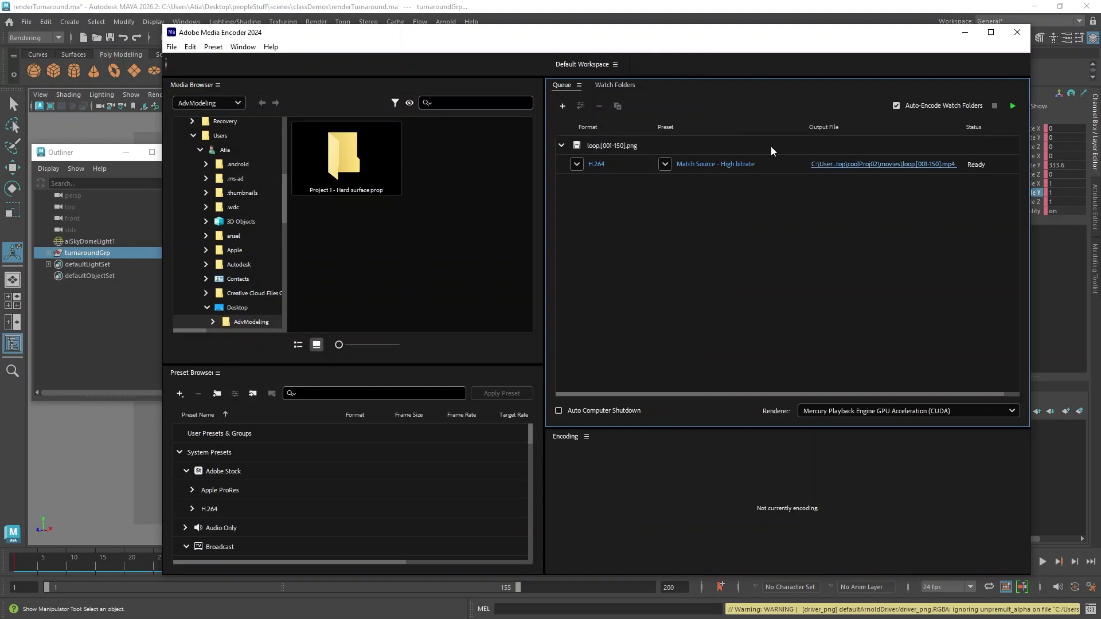
pyautogui.click(1014, 108)
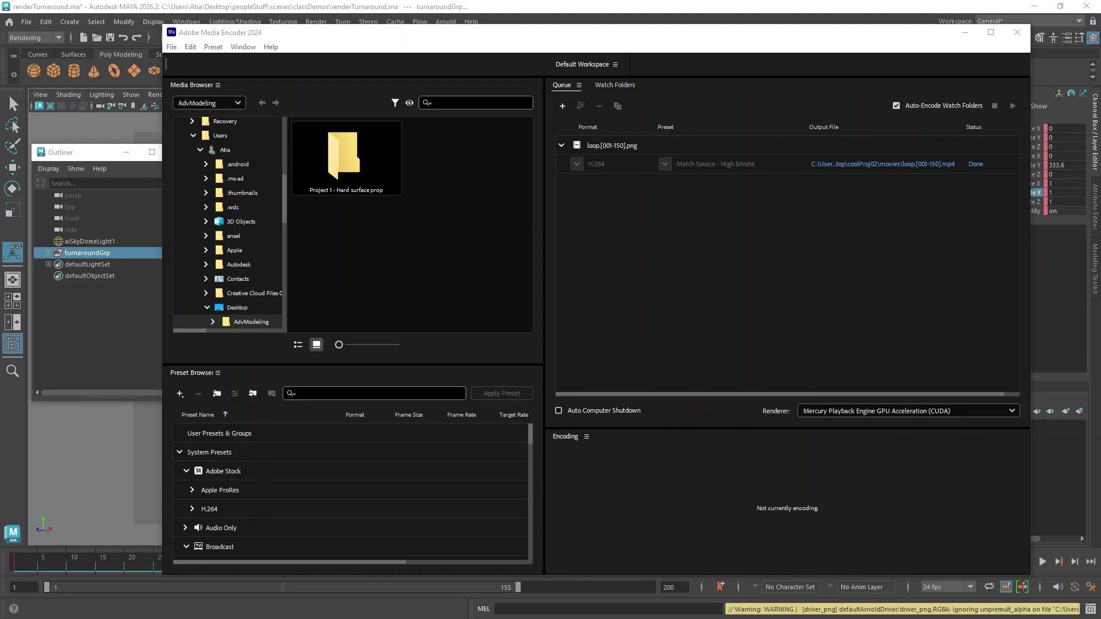
# - Play the encoded loop.[001-150].mp4 from the movies folder with repeat turned on, and pause it after checking the turntable loop
pyautogui.click(462, 258)
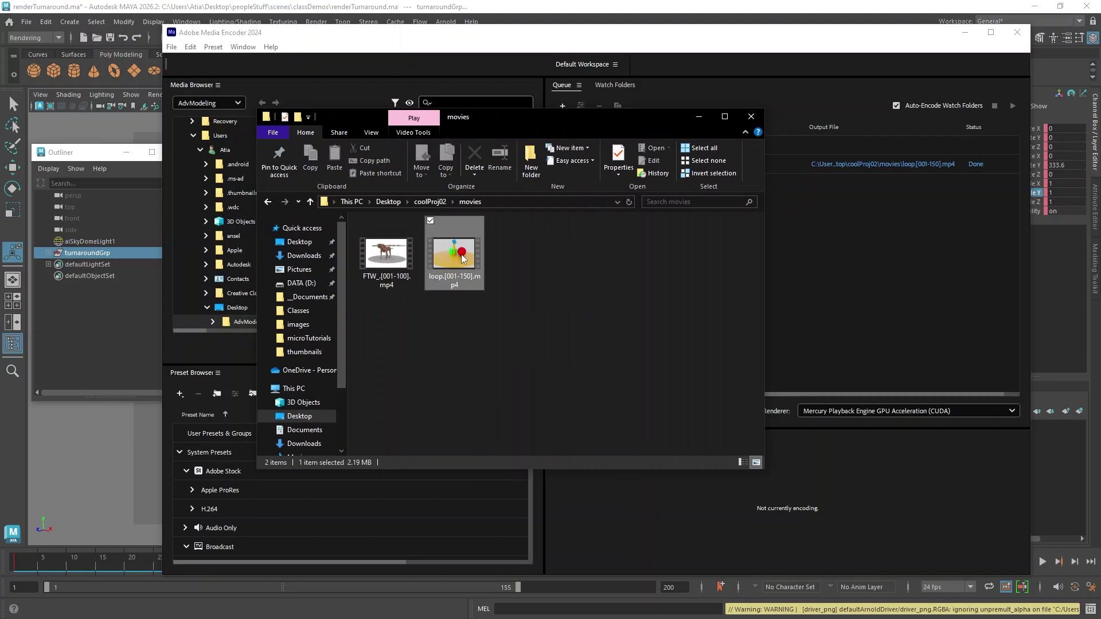
pyautogui.doubleClick(462, 259)
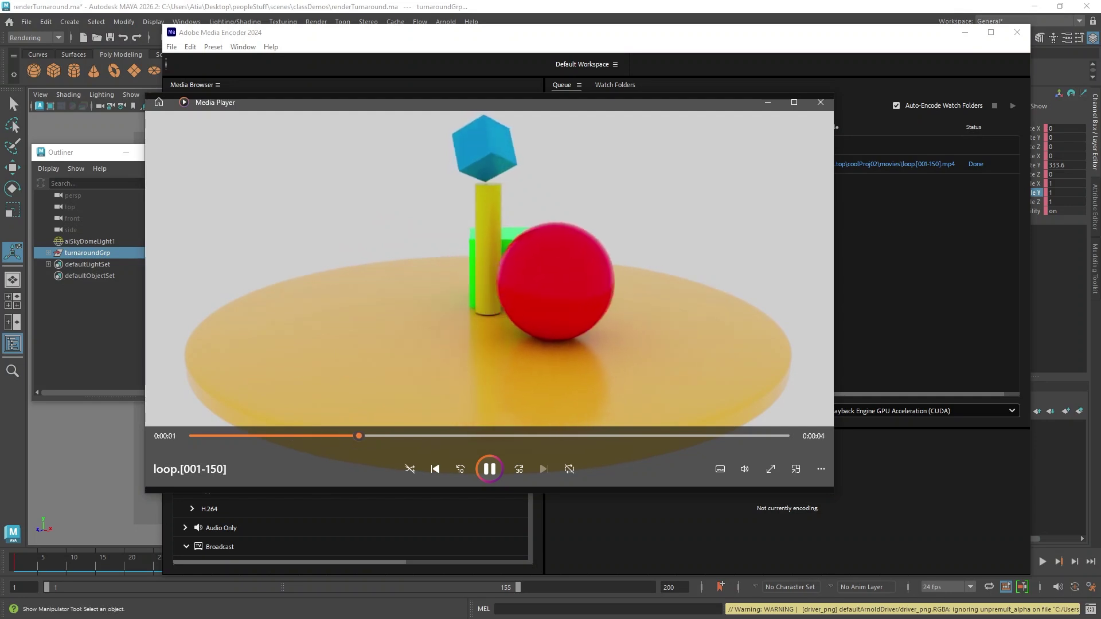
pyautogui.click(569, 468)
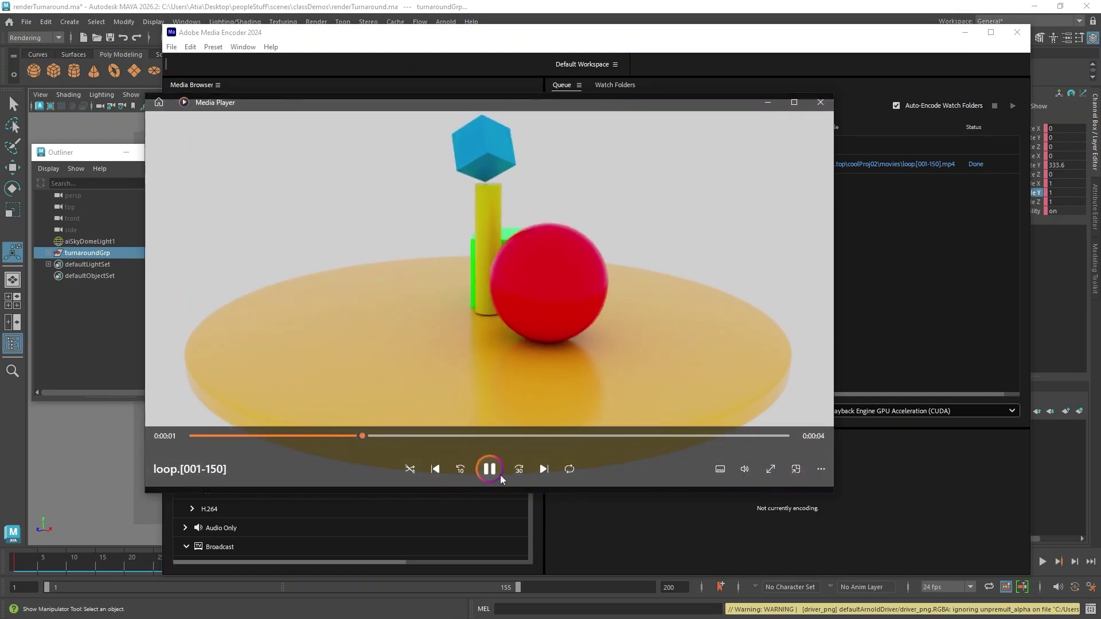
pyautogui.click(499, 473)
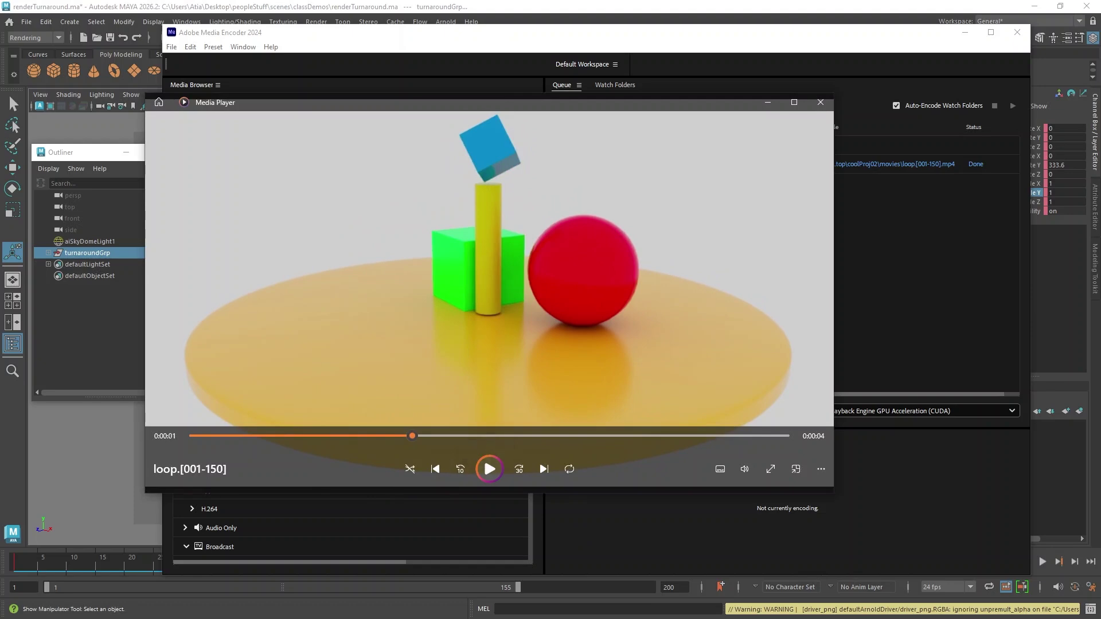